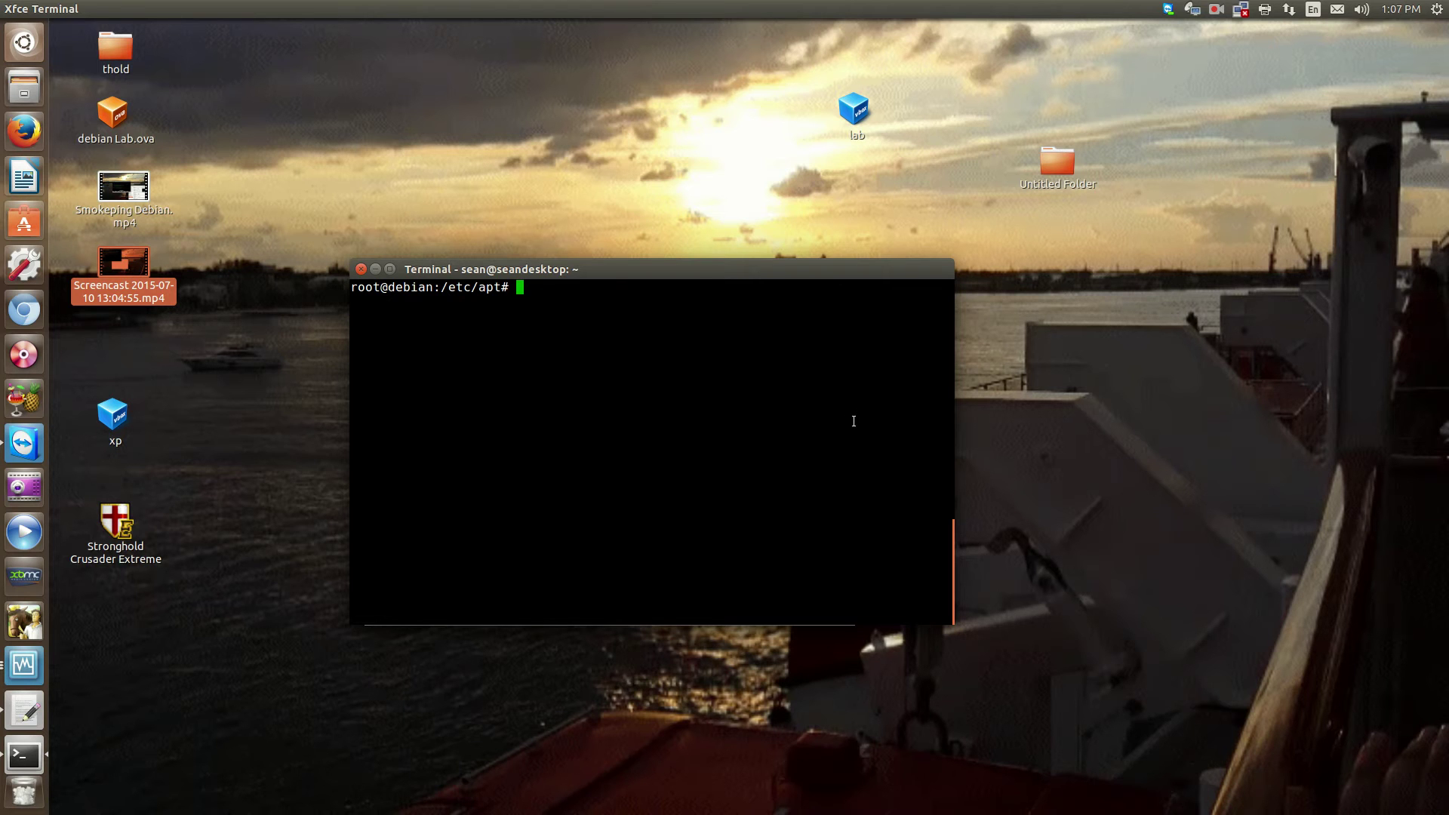
Refresh the Debian package lists with apt-get update
text(apt-get update)
key(Return)
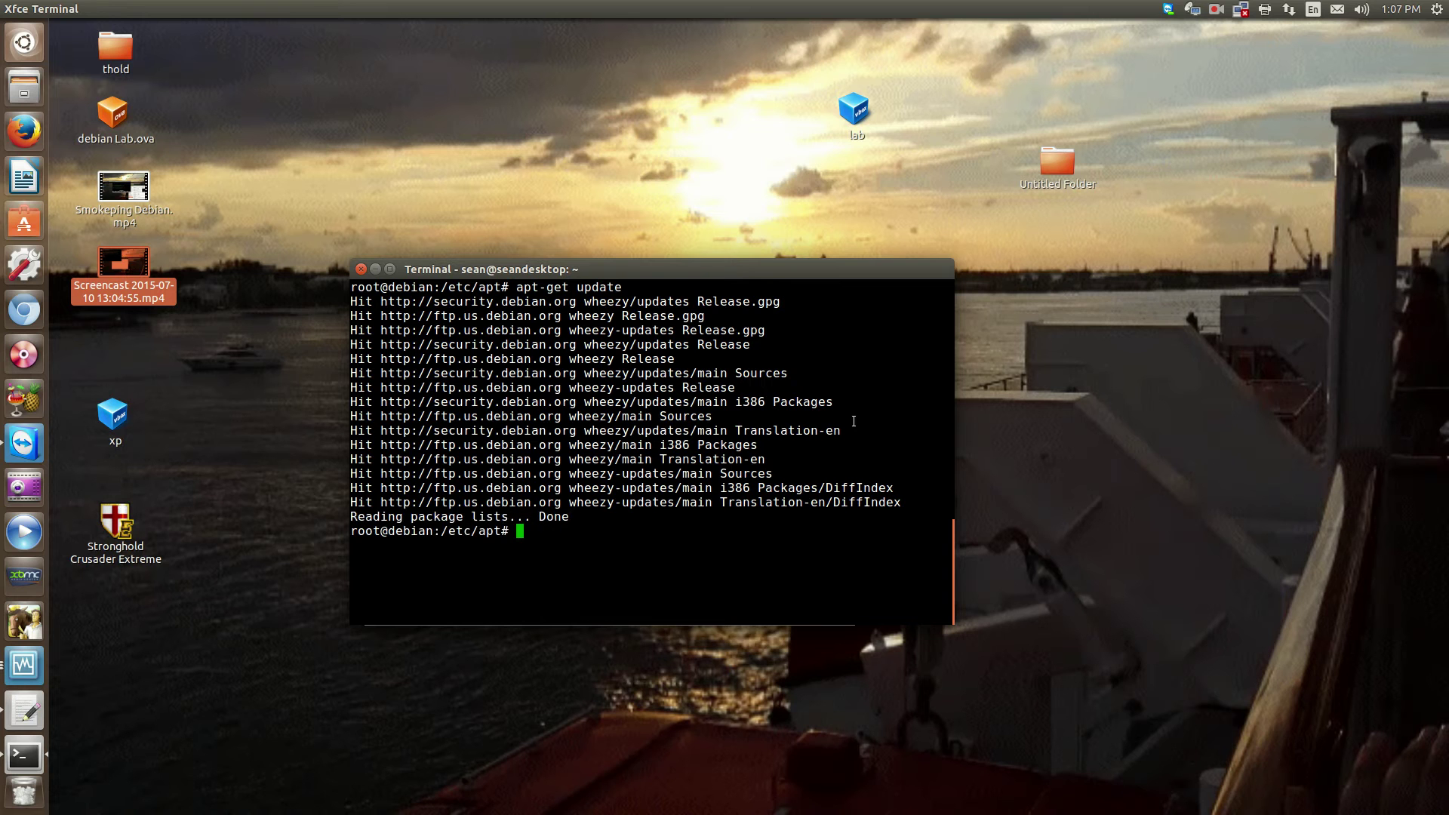
key(Return)
key(Return)
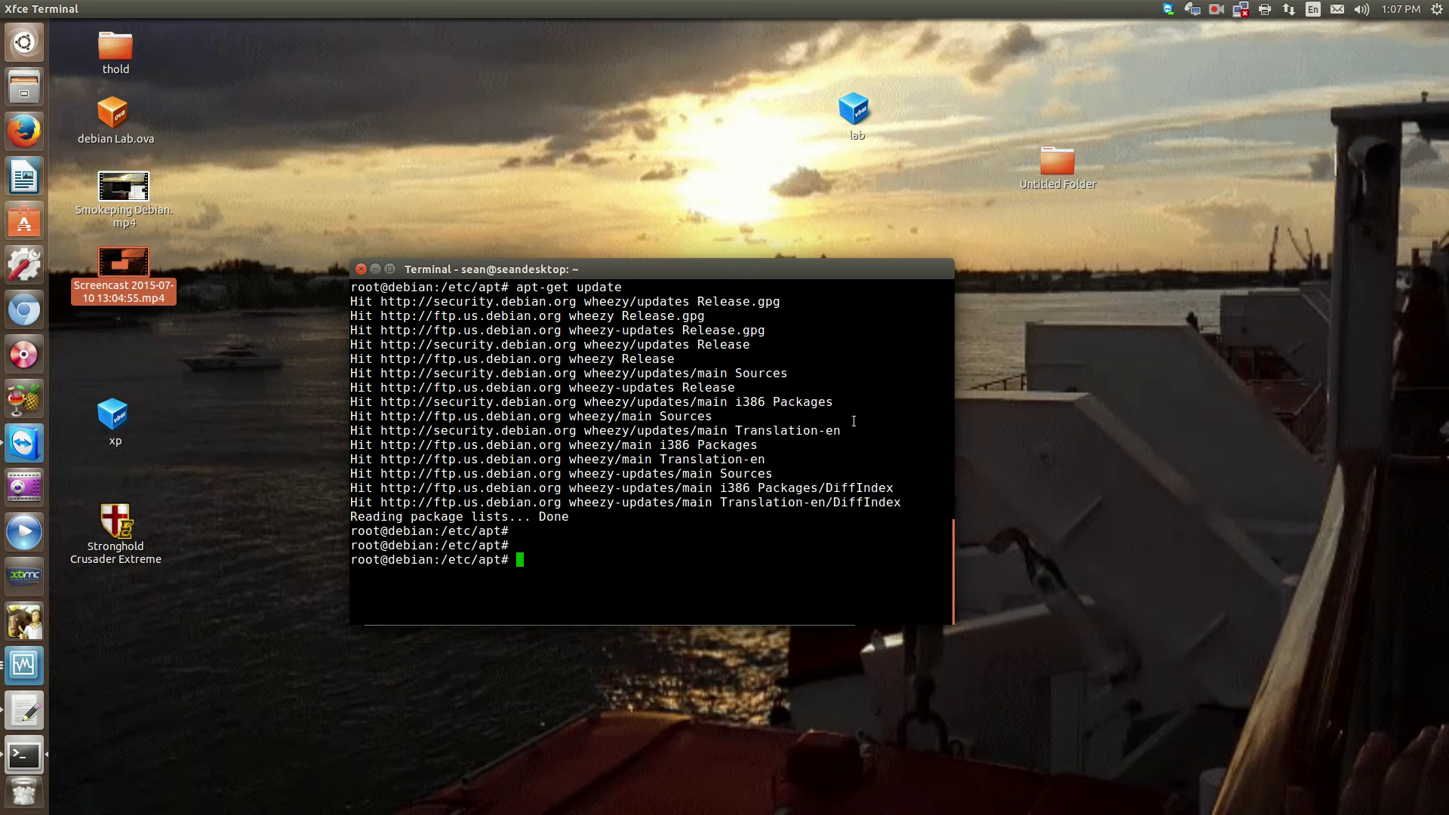
key(Return)
Return the root shell to its home directory with cd ~
key(Return)
text(cd ~)
key(Return)
key(Return)
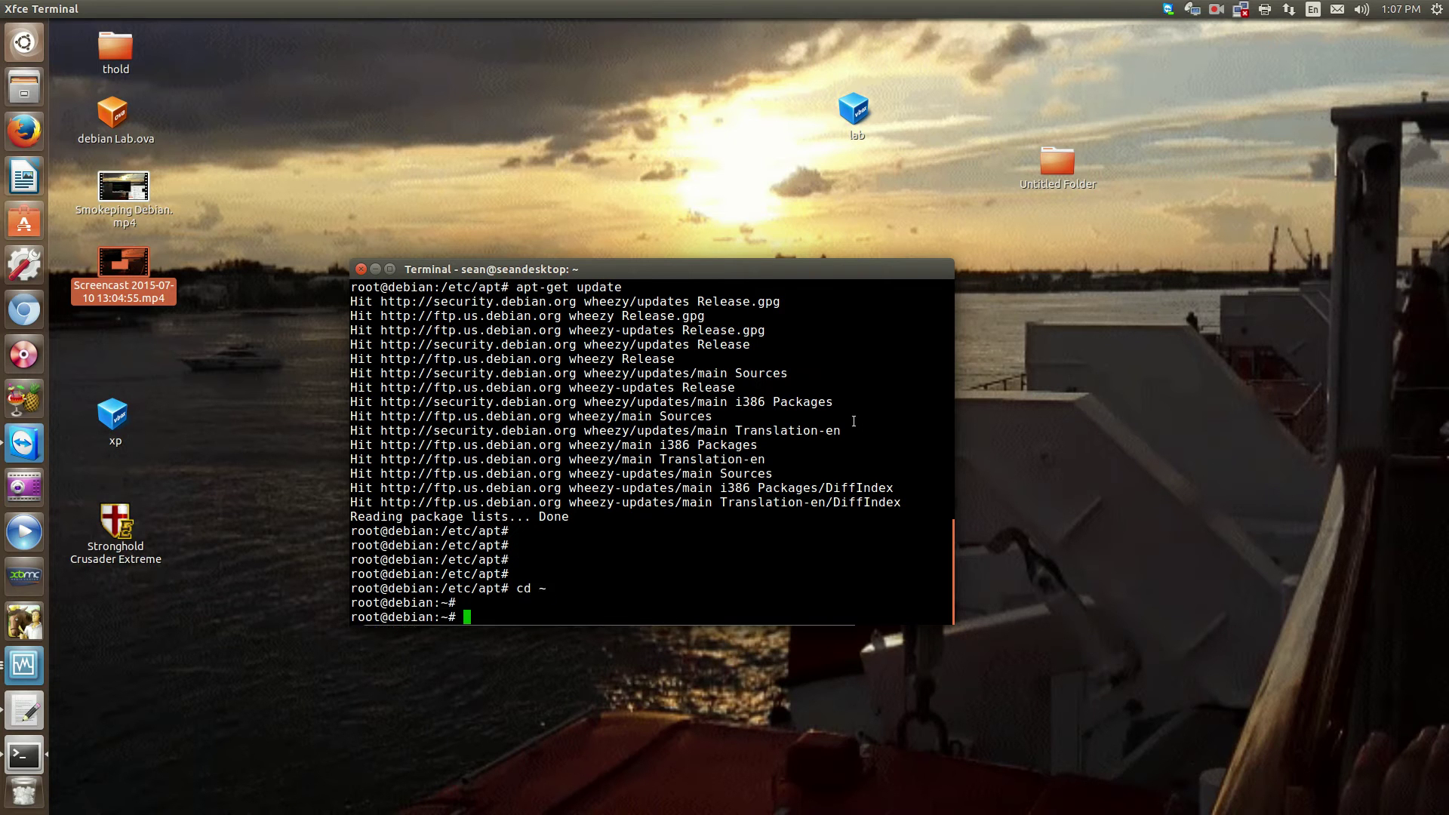
Install apache2 with apt-get, answering y to continue, then enter the mrtg snmp snmpd install command
key(Return)
key(Return)
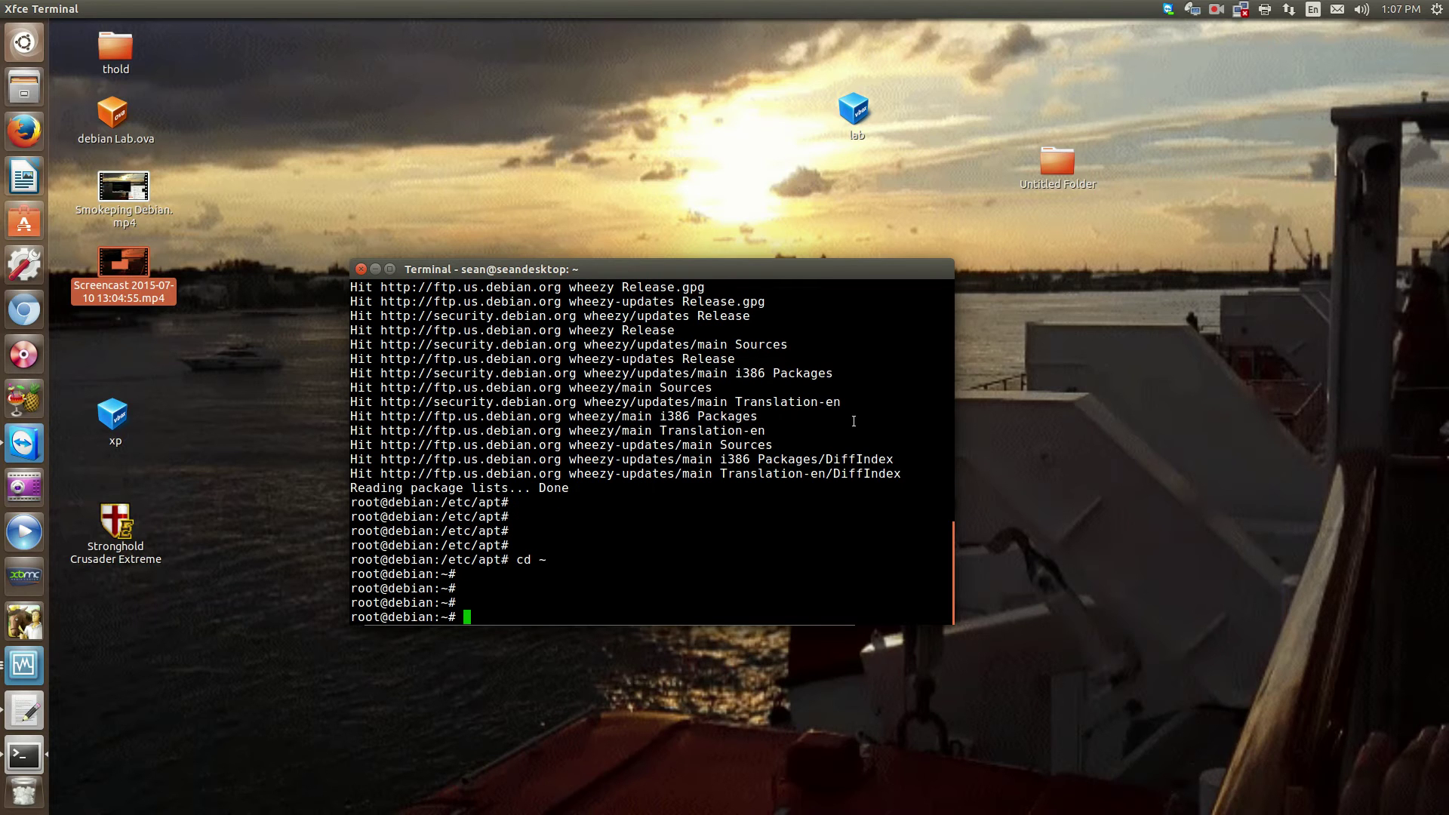
text(apt-get install apache2)
key(Return)
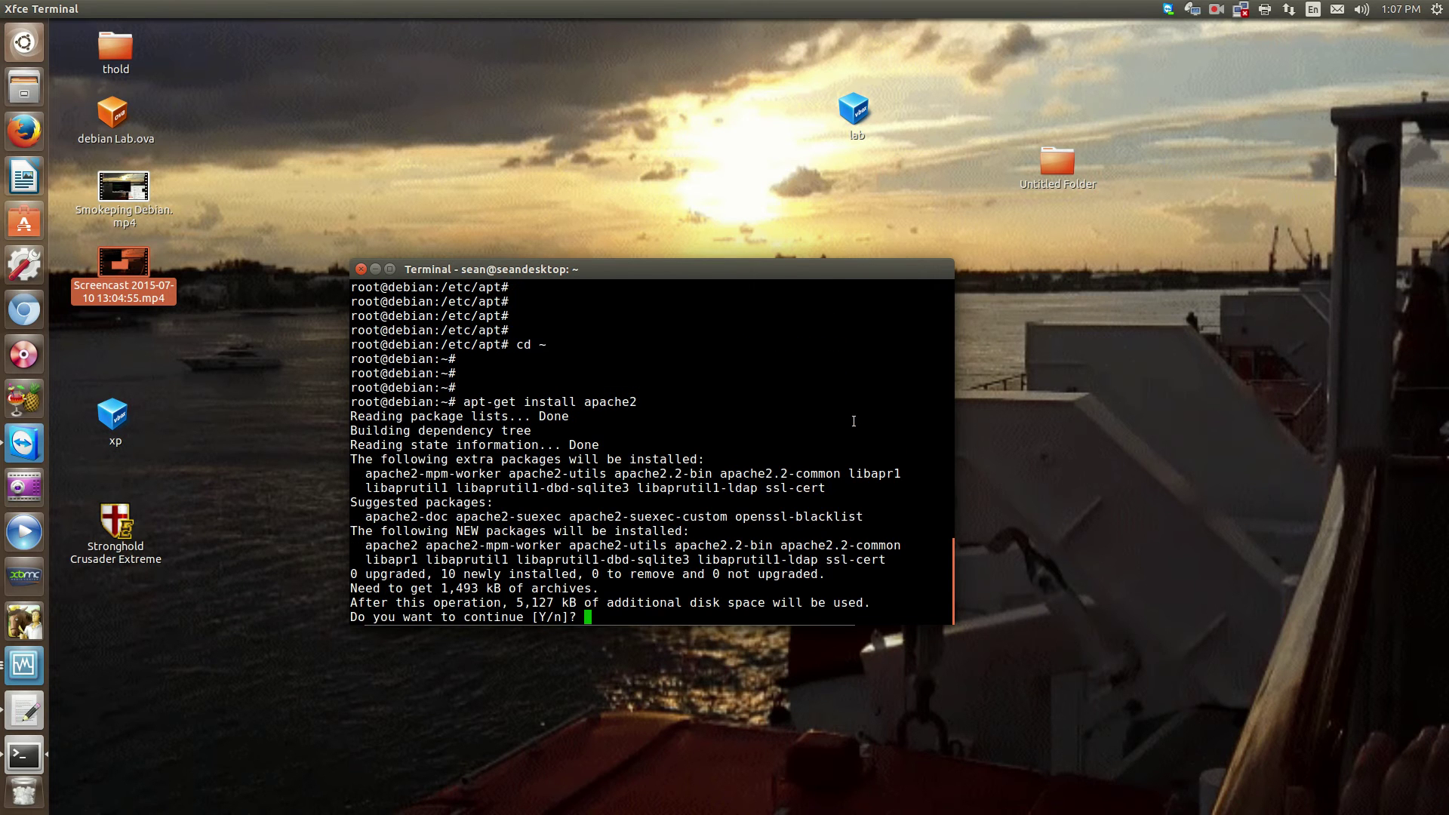
text(y)
key(Return)
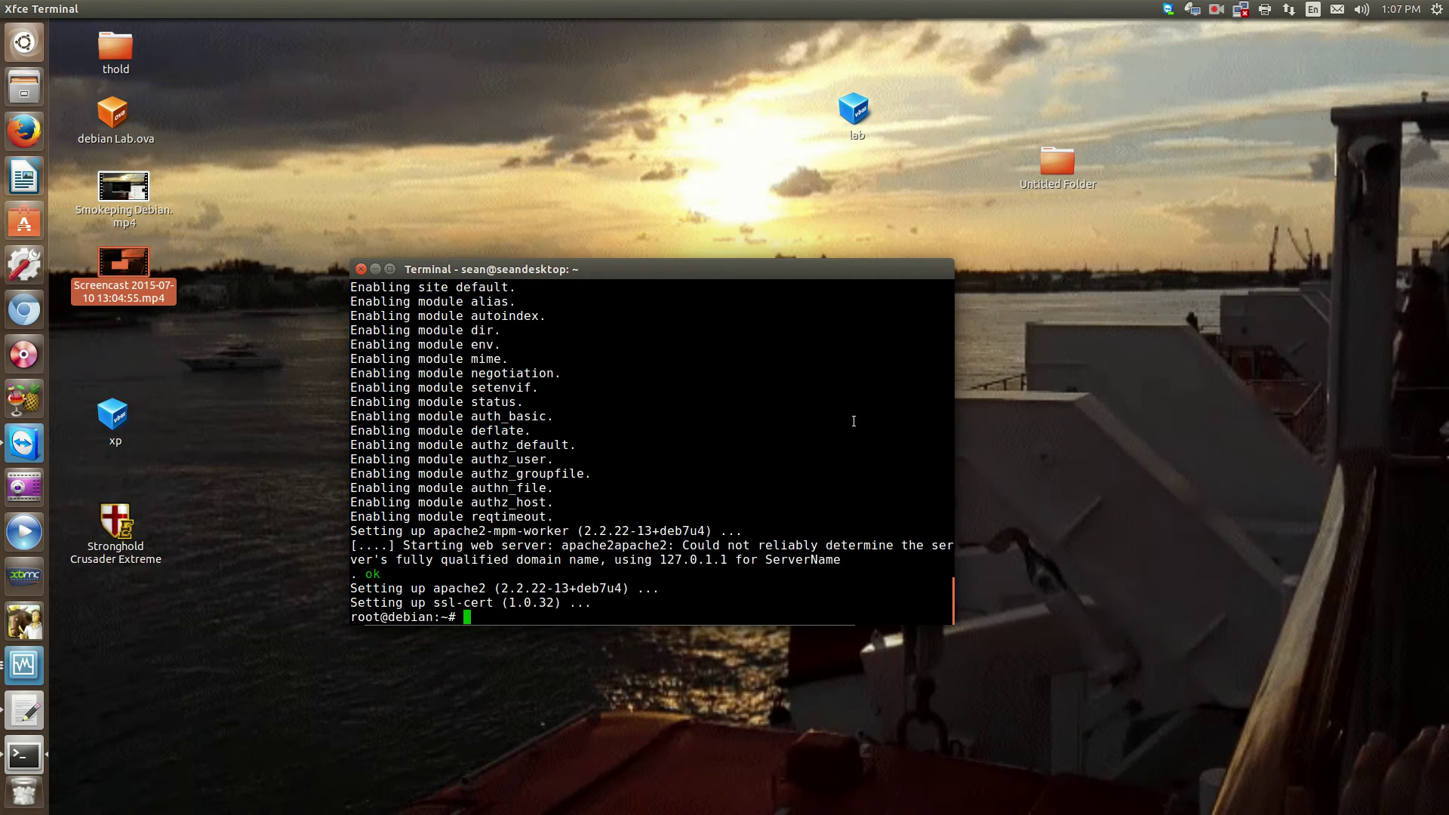
key(Return)
key(Return)
key(Return)
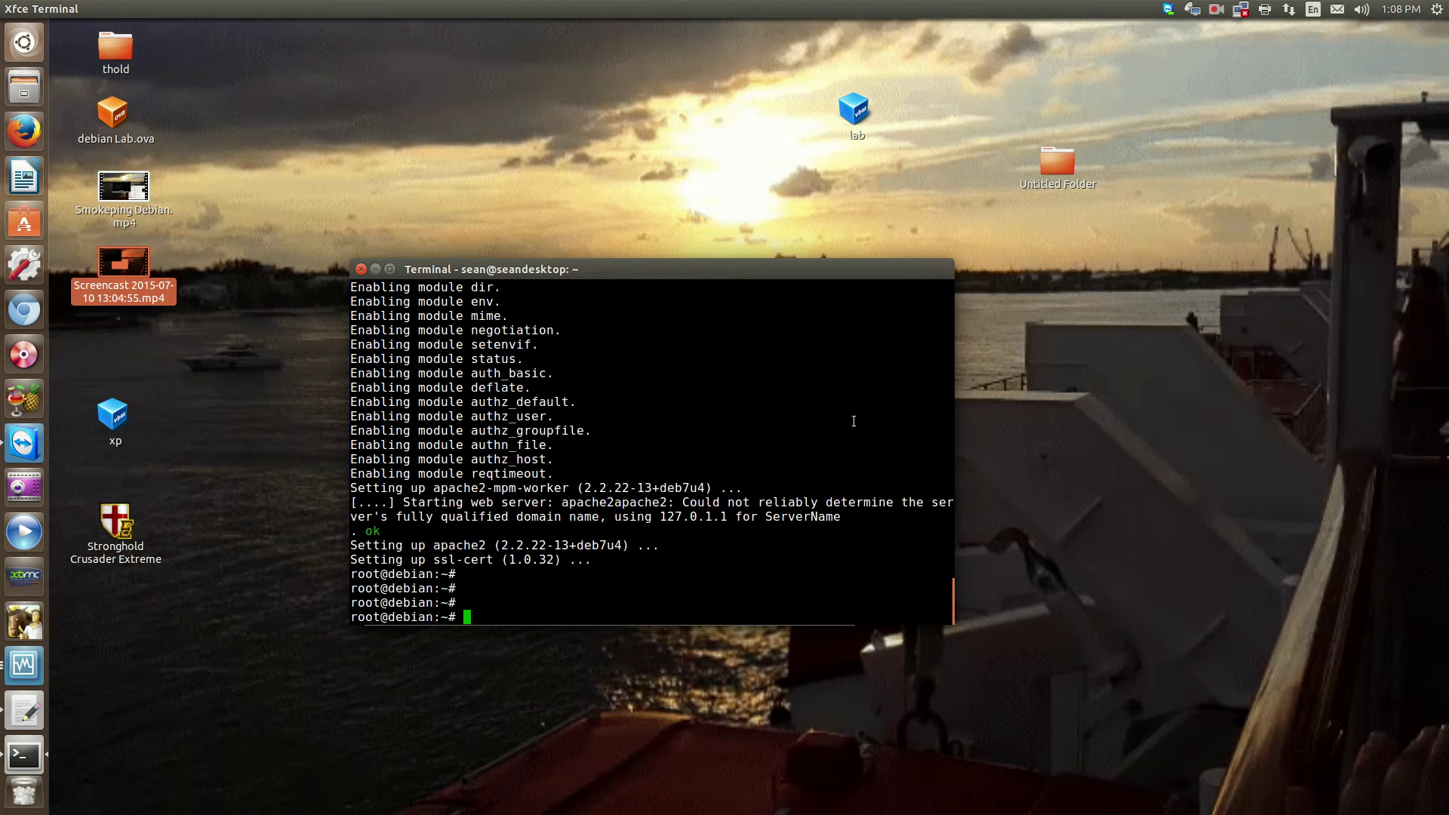
text(apt-get install mrtg snmp)
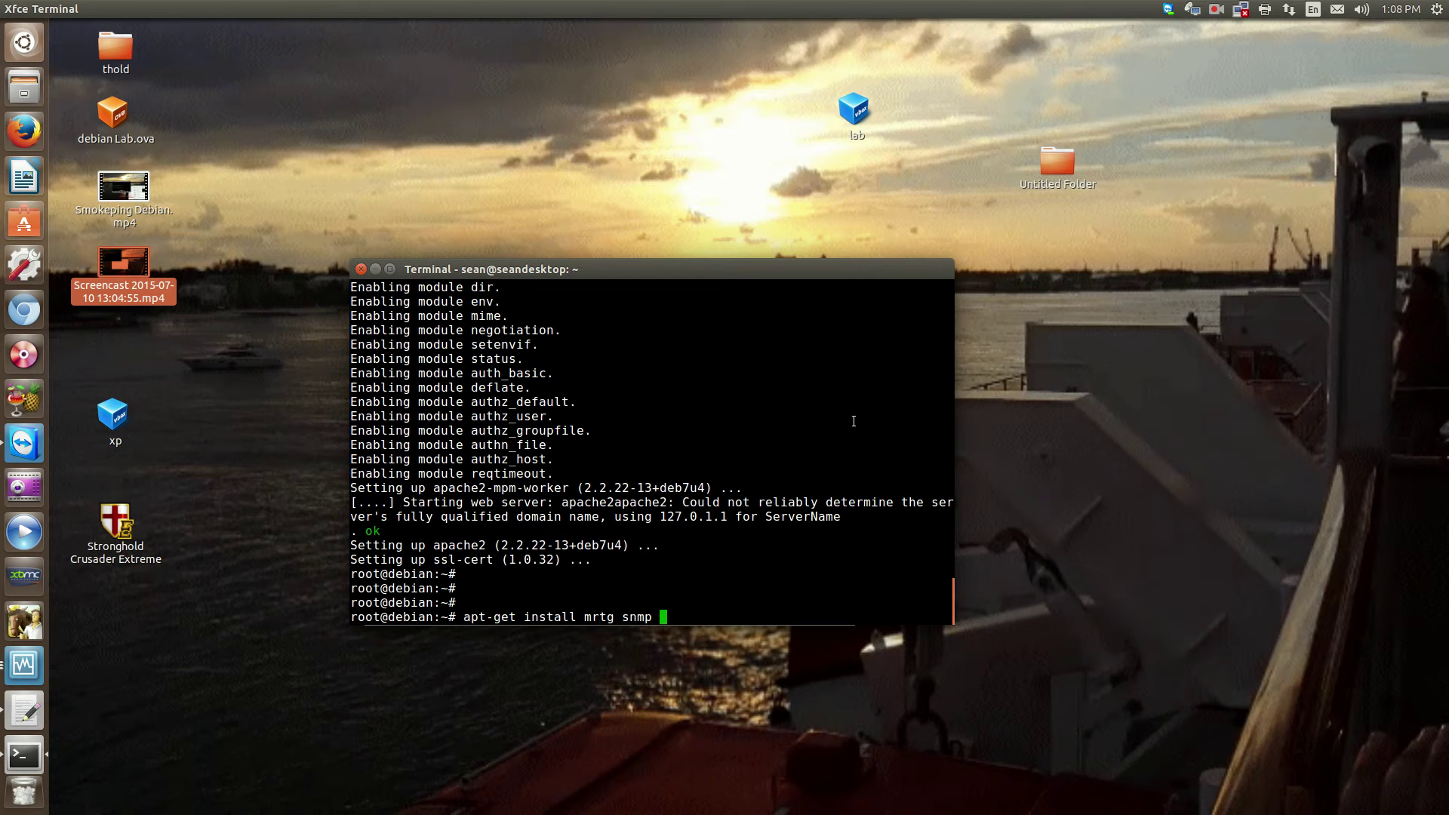
text( snmpd)
Install mrtg, snmp and snmpd, confirming with y and keeping mrtg.cfg readable only by root
key(Return)
text(y)
key(Return)
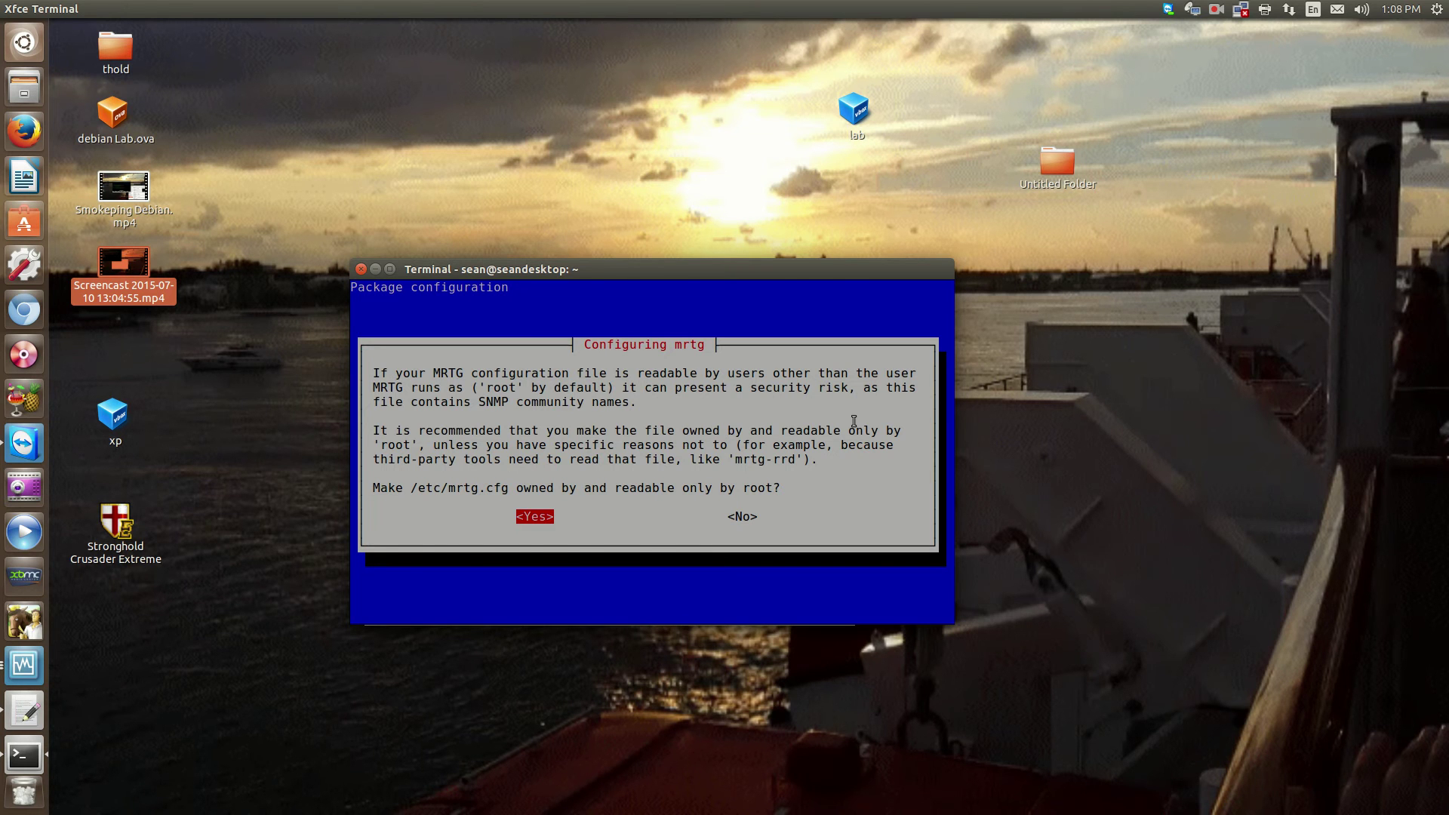
key(Return)
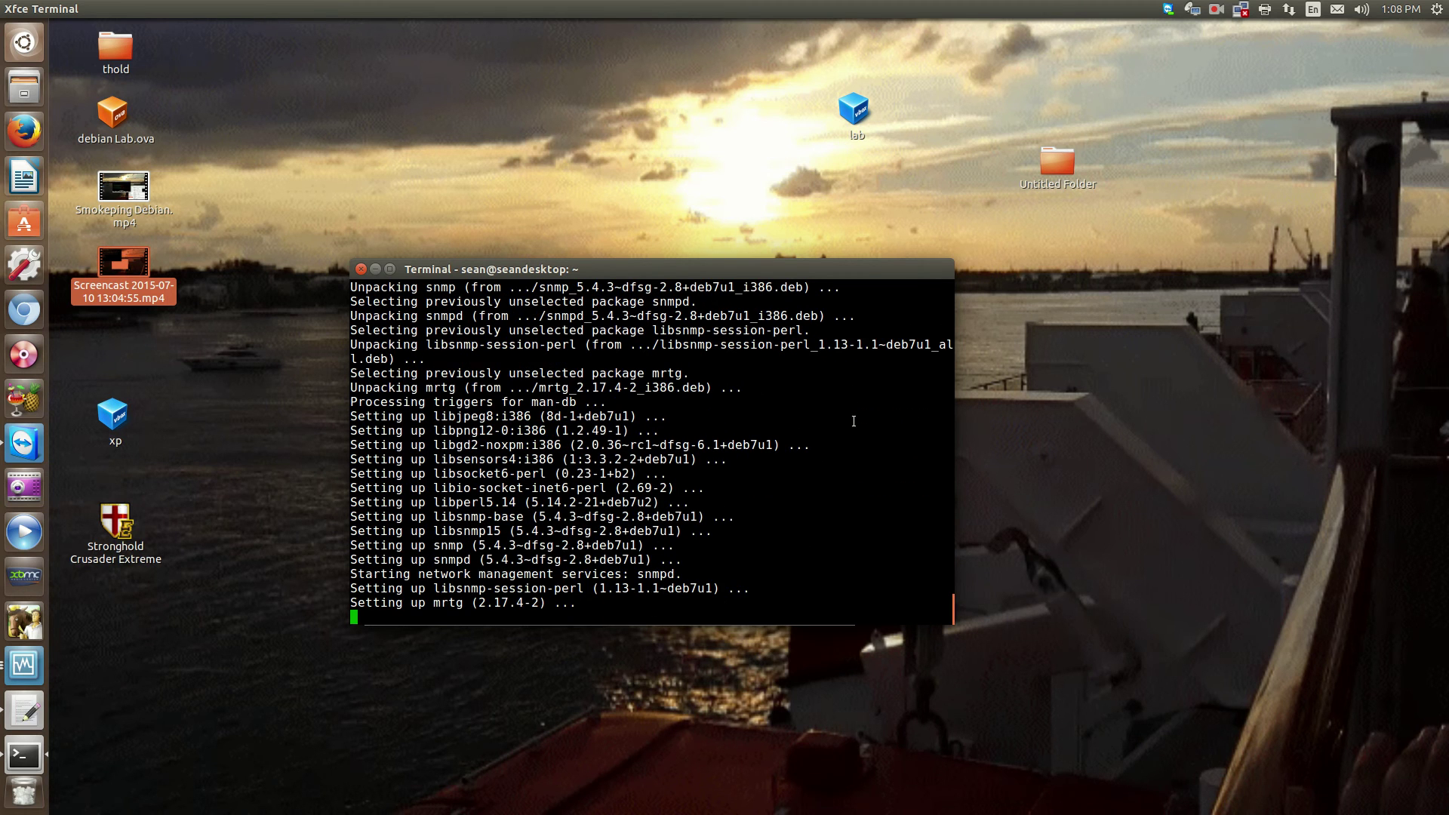
Try changing into /etc/mrtg and list the current directory
key(Return)
key(Return)
key(Return)
key(Return)
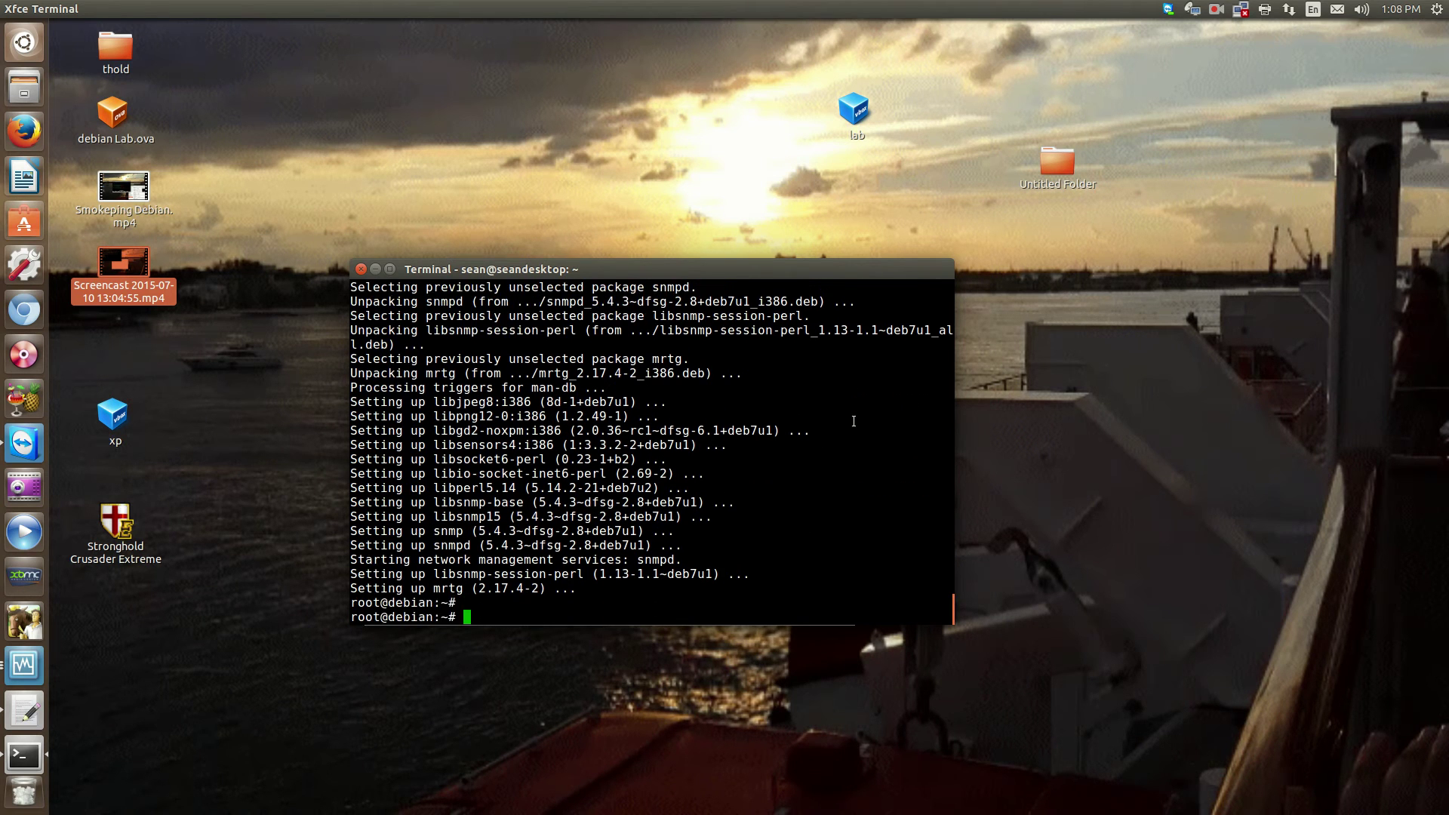
key(Return)
key(Return)
key(Return)
key(Return)
key(Return)
text(cd /etc)
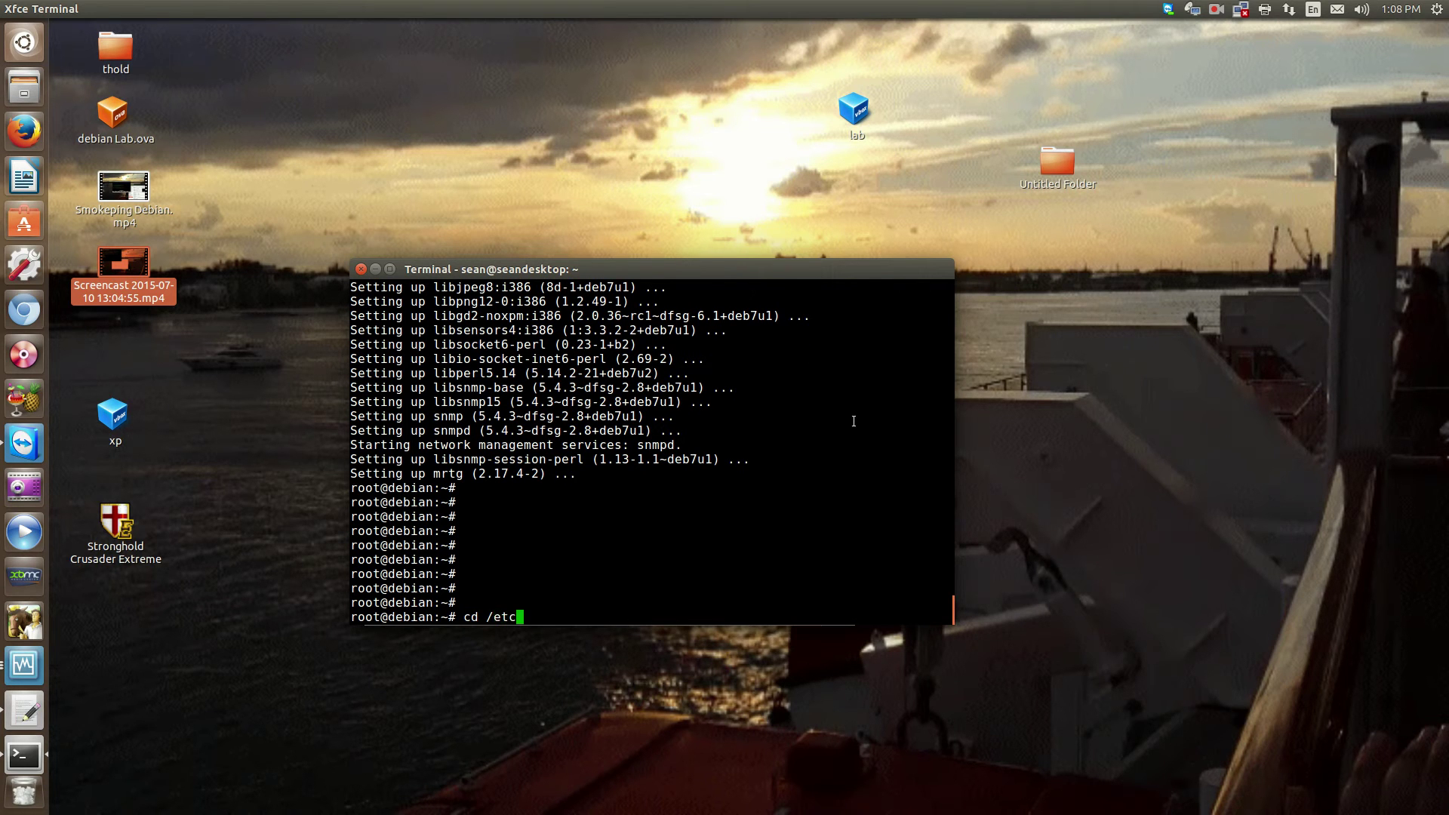
text(/mrtg)
key(Return)
text(ls)
key(Return)
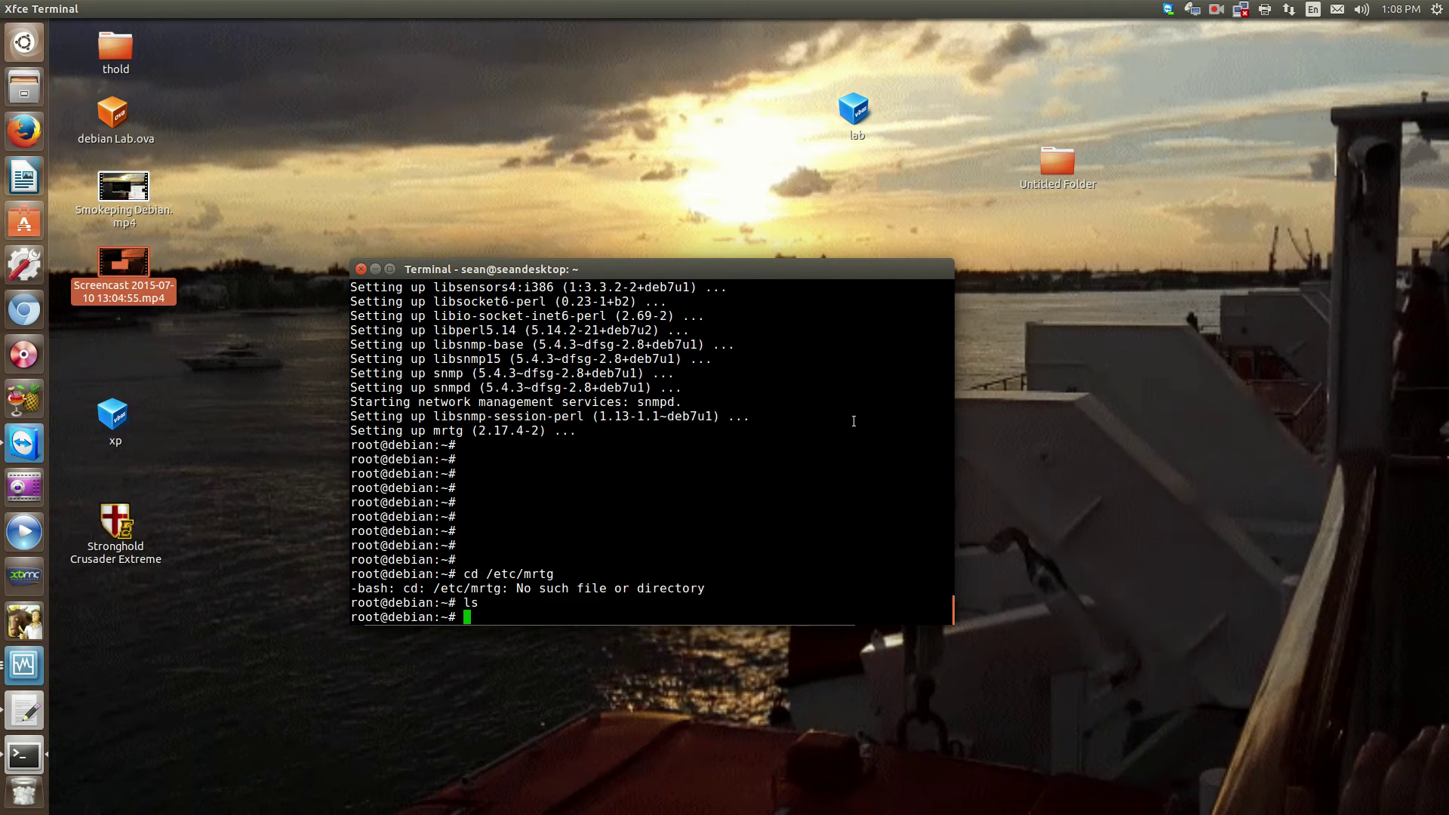
Move into /etc, list its files, and open mrtg.cfg in nano
text(cd /etc)
key(Return)
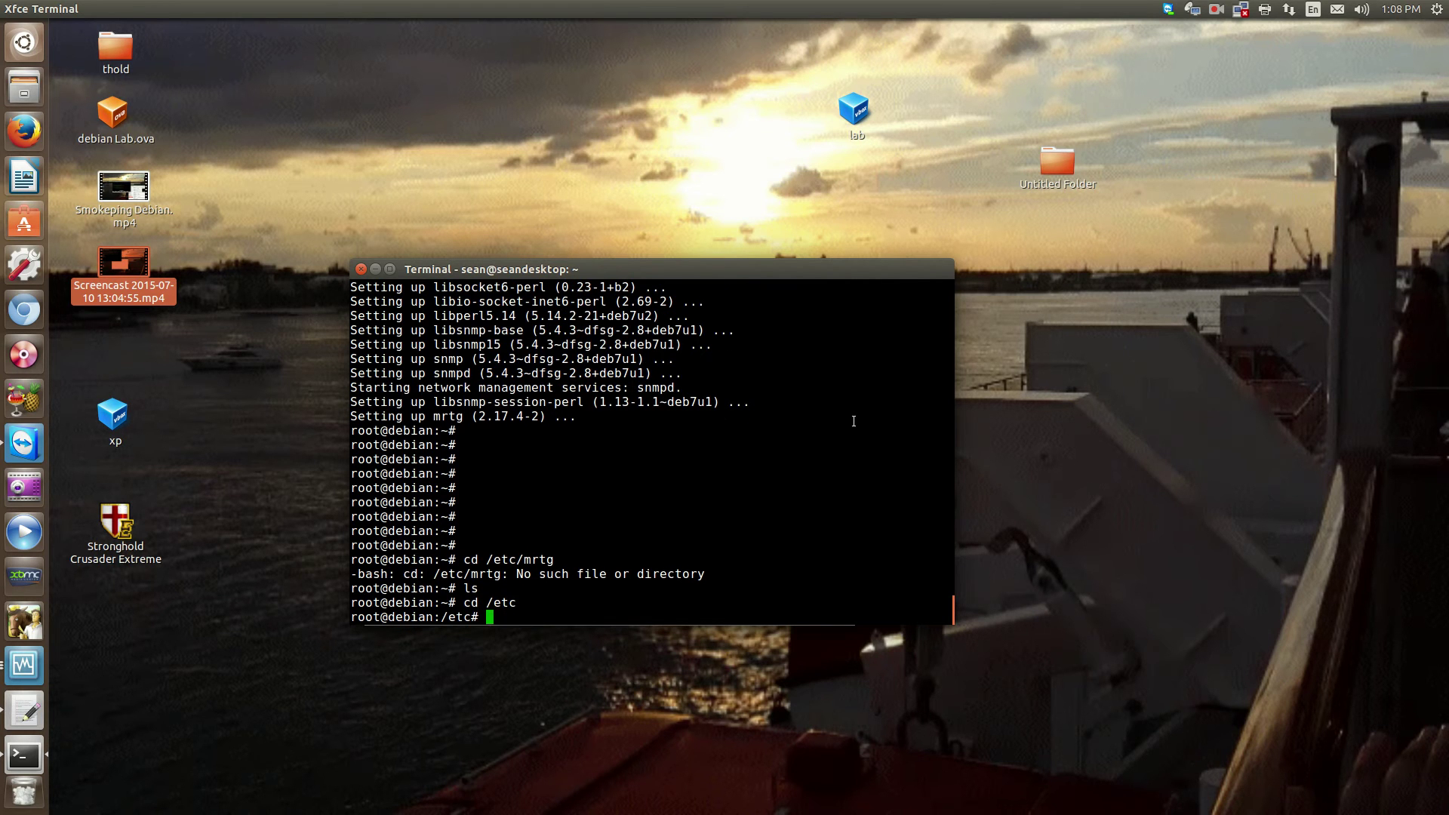
text(ls)
key(Return)
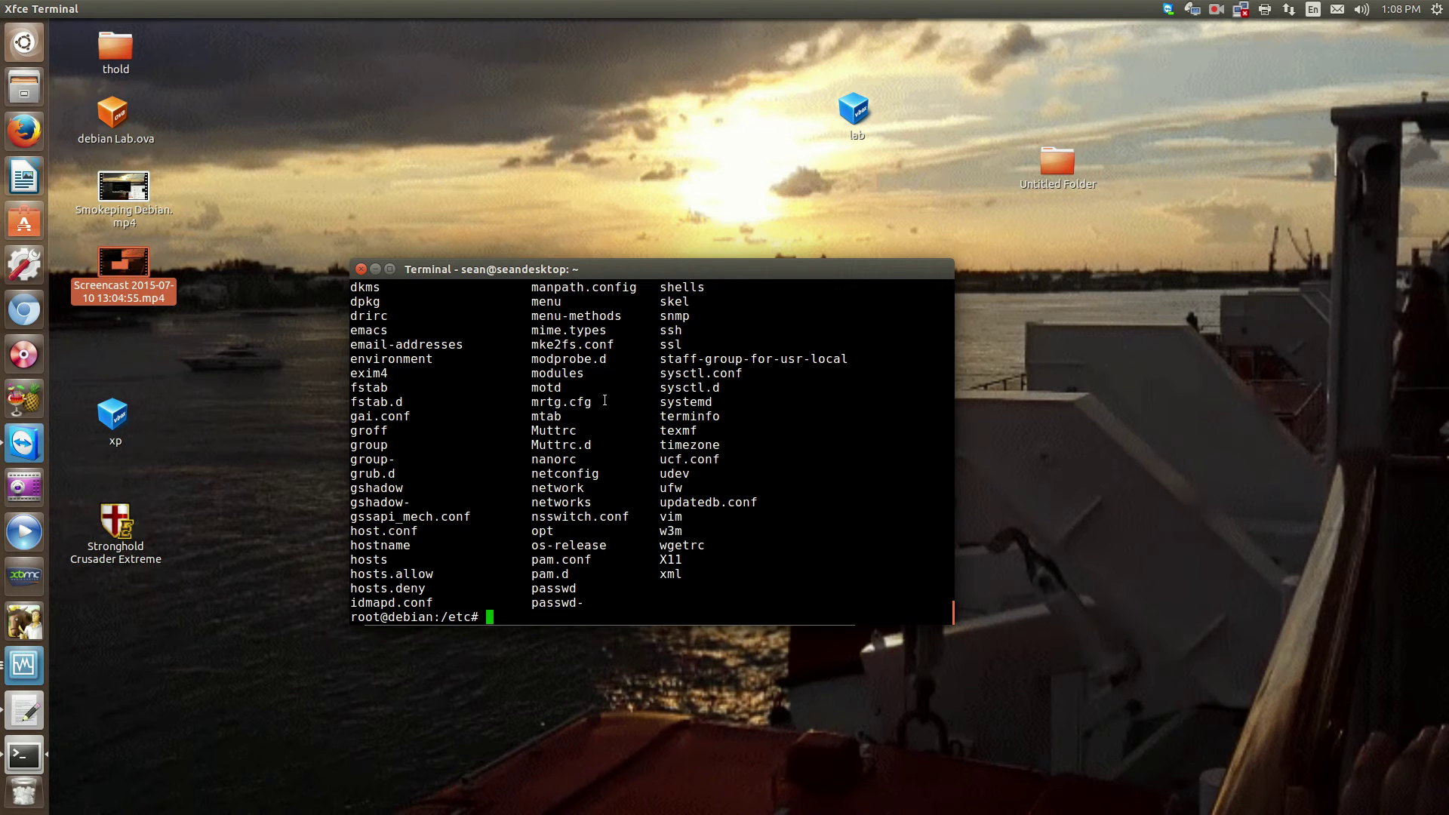
text(nano mrtg.cfg)
key(Return)
key(Down)
key(Down)
key(Down)
key(Down)
key(Down)
key(Down)
key(Down)
key(Down)
key(Down)
key(Down)
key(Down)
key(Down)
key(Down)
key(Down)
key(Down)
key(Down)
key(Down)
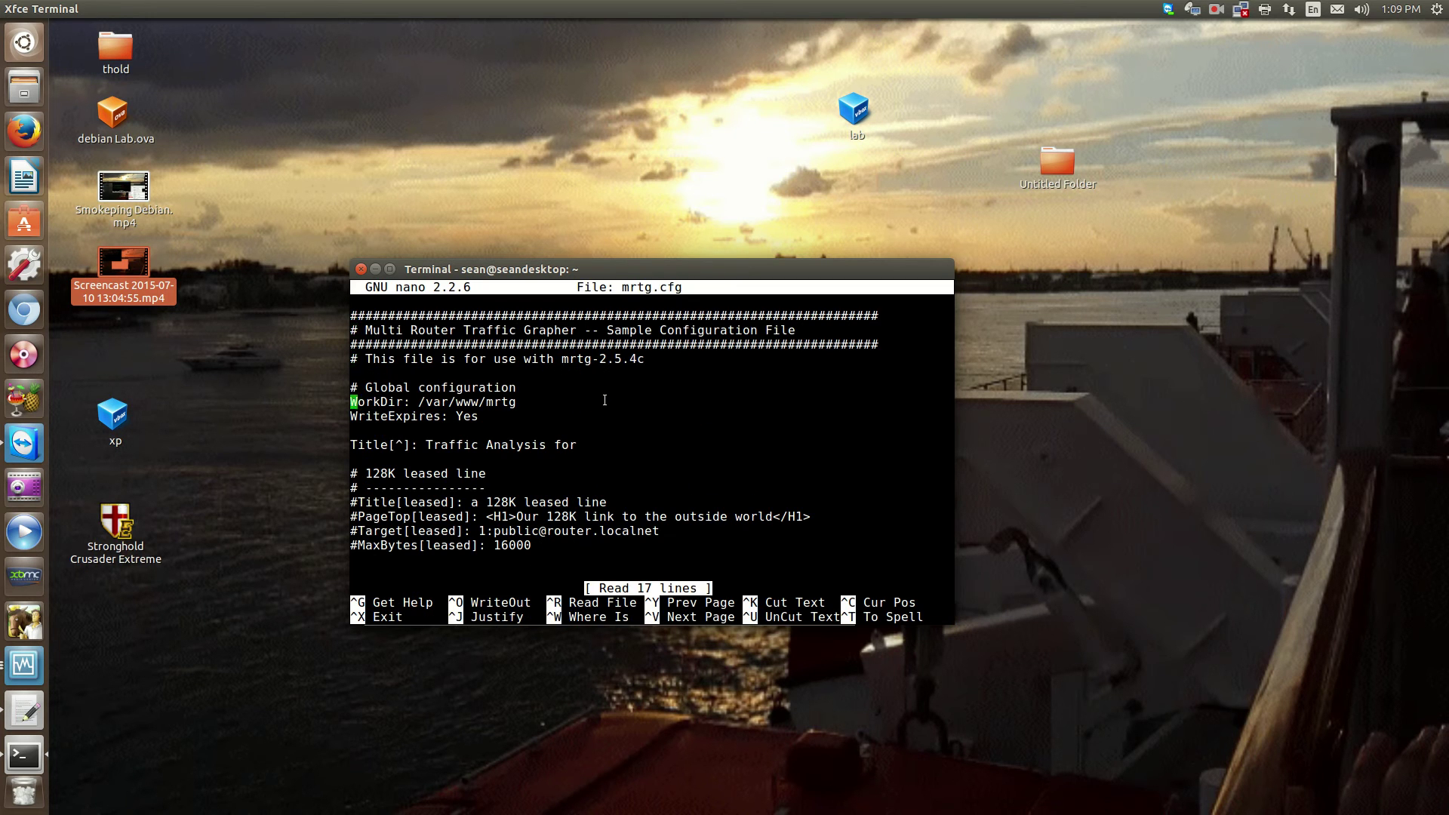
key(Up)
key(Up)
key(Up)
key(Up)
key(Up)
key(Up)
key(Up)
key(Up)
key(Up)
key(Up)
key(Up)
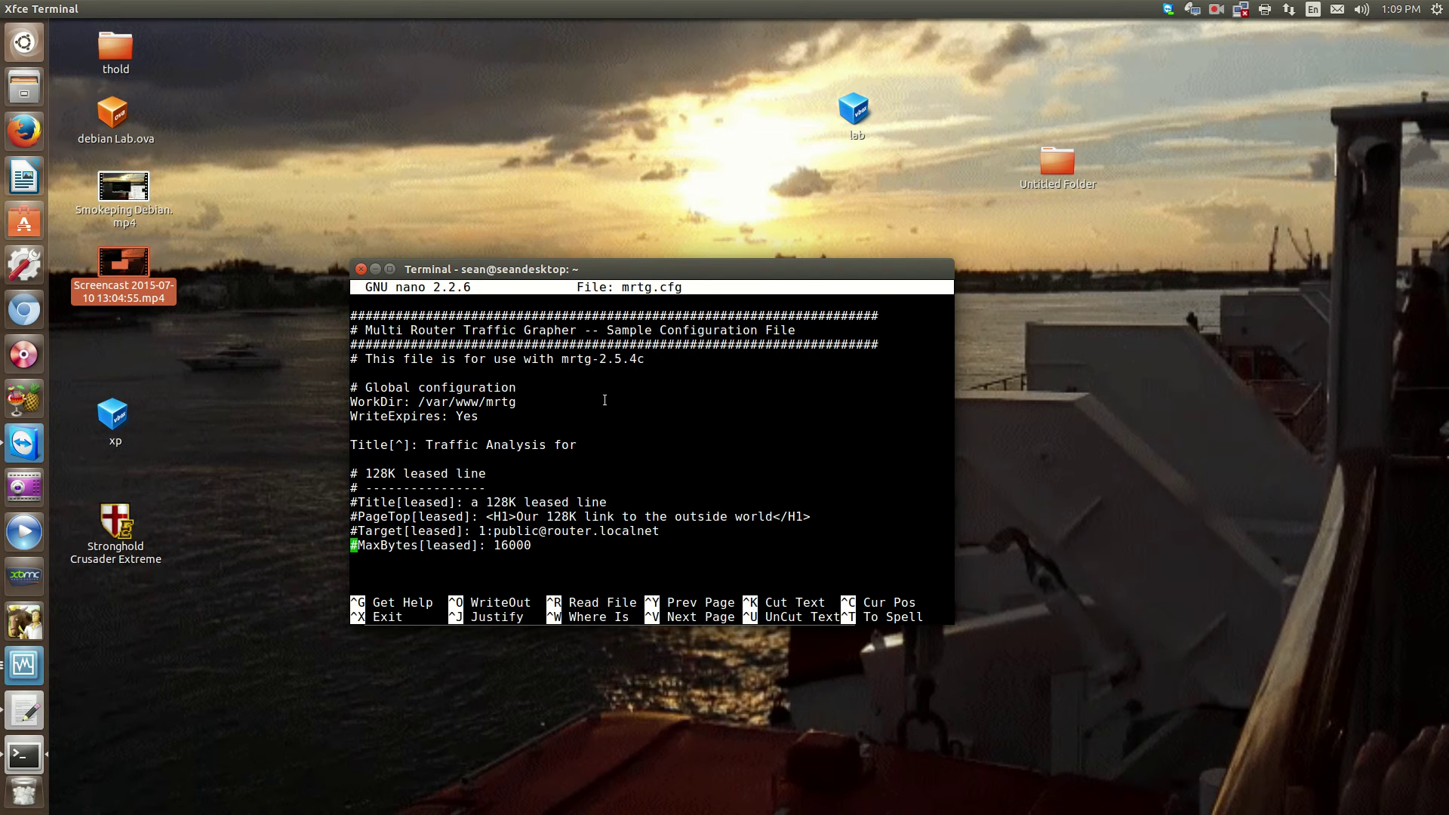
key(Up)
key(Up)
key(Up)
key(Up)
key(Up)
key(Up)
key(Down)
key(Down)
key(Down)
key(Down)
key(Down)
key(Down)
key(Down)
key(Down)
key(Down)
key(Down)
key(Down)
key(Down)
key(Down)
key(Down)
key(Down)
key(Down)
key(Down)
key(Up)
key(Up)
key(Up)
key(Up)
key(Up)
key(Up)
key(Up)
key(Up)
key(Up)
key(Up)
key(Up)
key(Up)
key(Up)
key(Up)
key(Up)
key(Up)
key(Up)
key(Down)
key(Down)
key(Down)
key(Down)
key(Down)
key(Down)
key(Down)
key(Down)
key(Down)
key(Down)
key(Down)
key(Down)
key(Down)
key(Down)
key(Down)
key(Down)
key(Down)
key(ctrl+x)
key(Return)
key(Return)
key(Return)
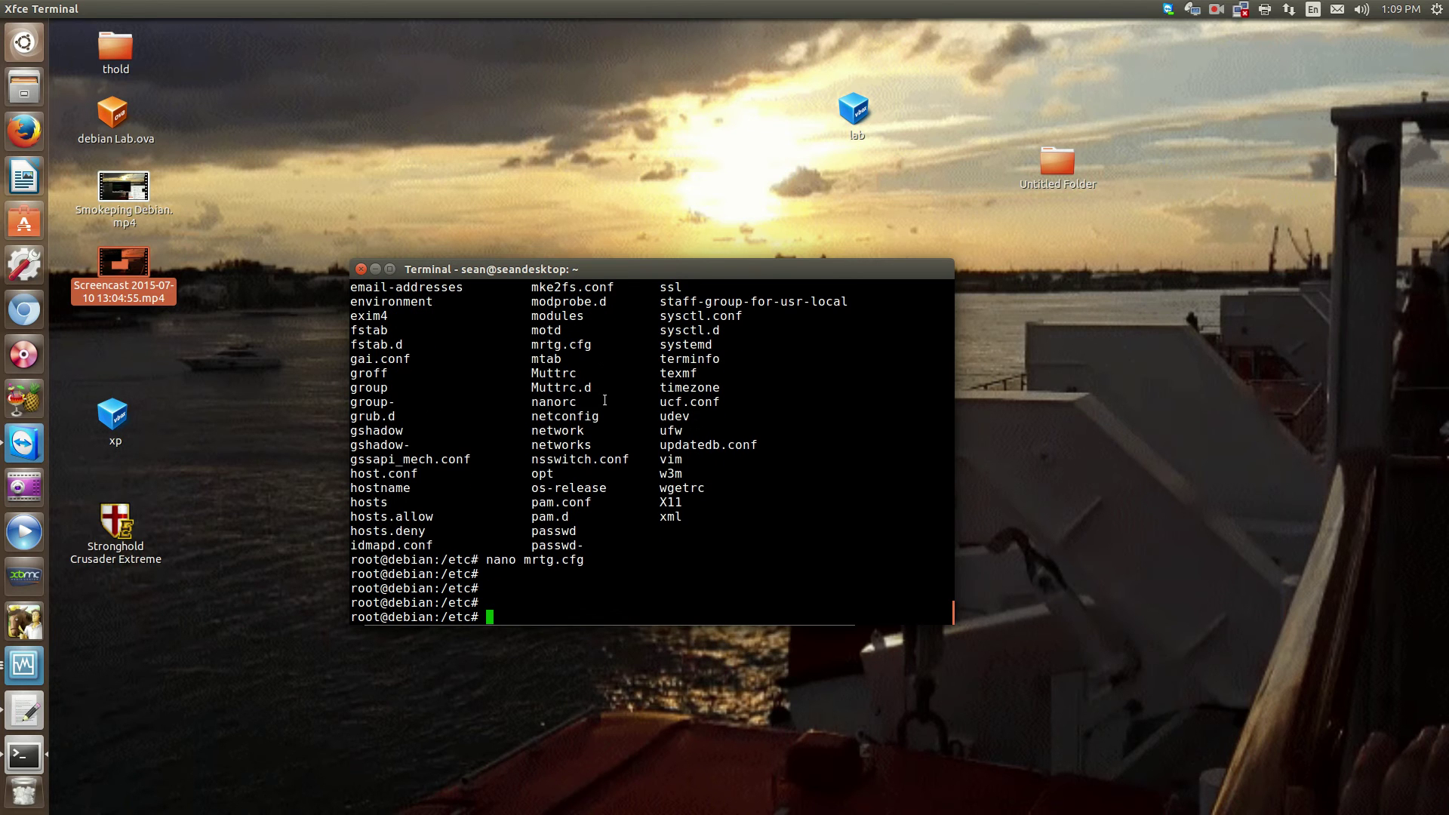
key(Return)
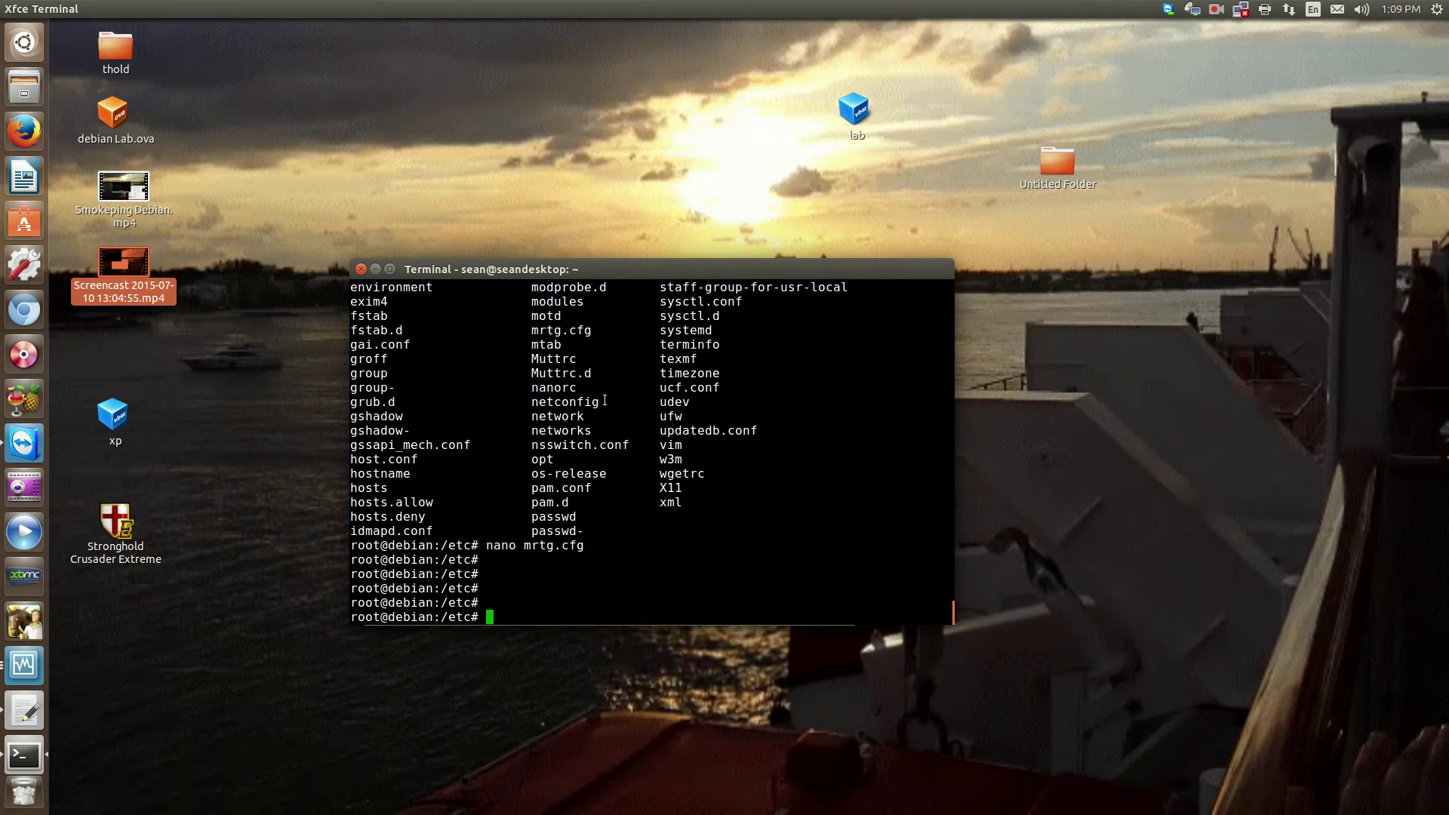
Go back to root's home directory and create /var/www/mrtg with mkdir
text(cd ~)
key(Return)
key(Return)
key(Return)
key(Return)
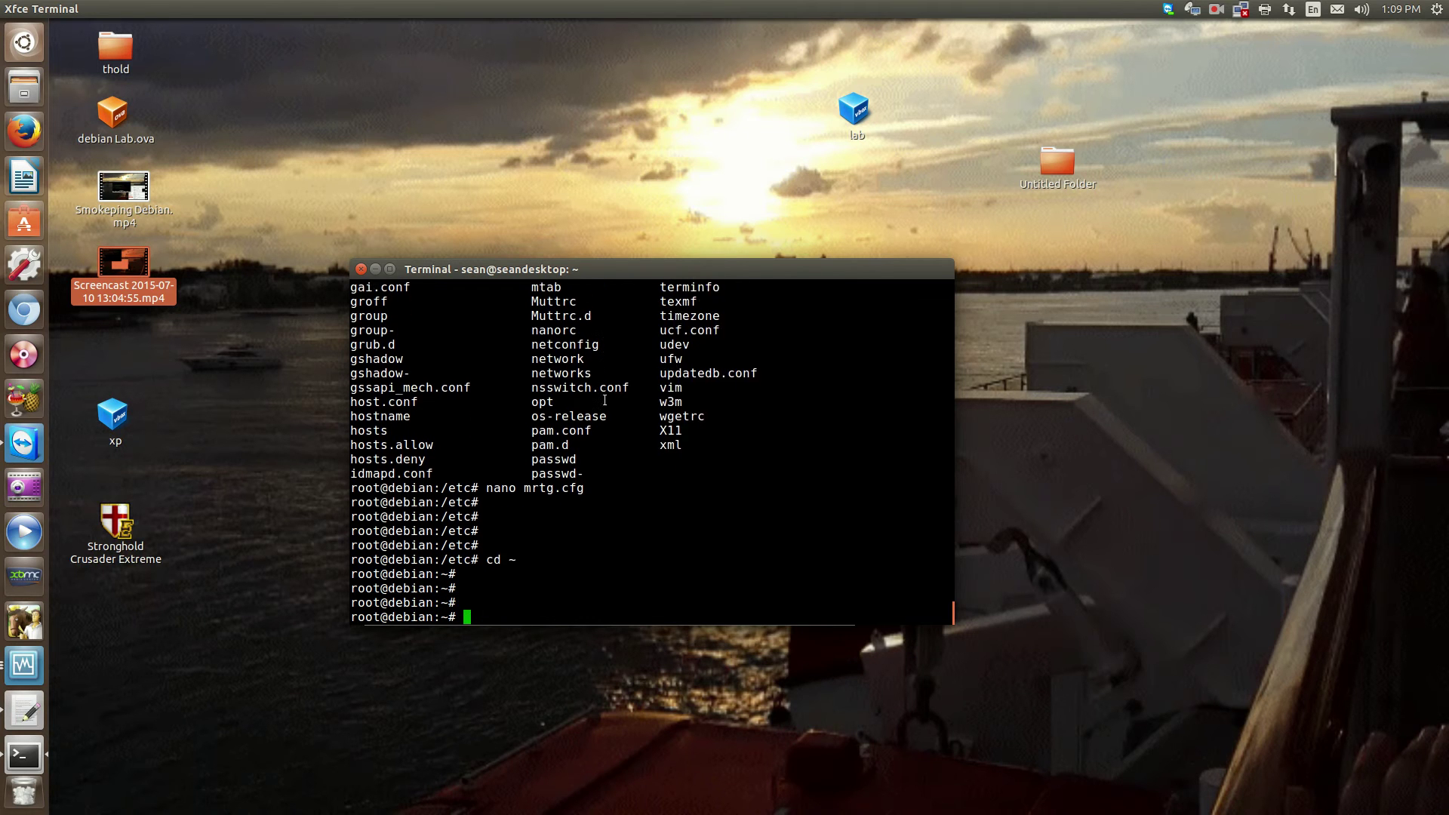
key(Return)
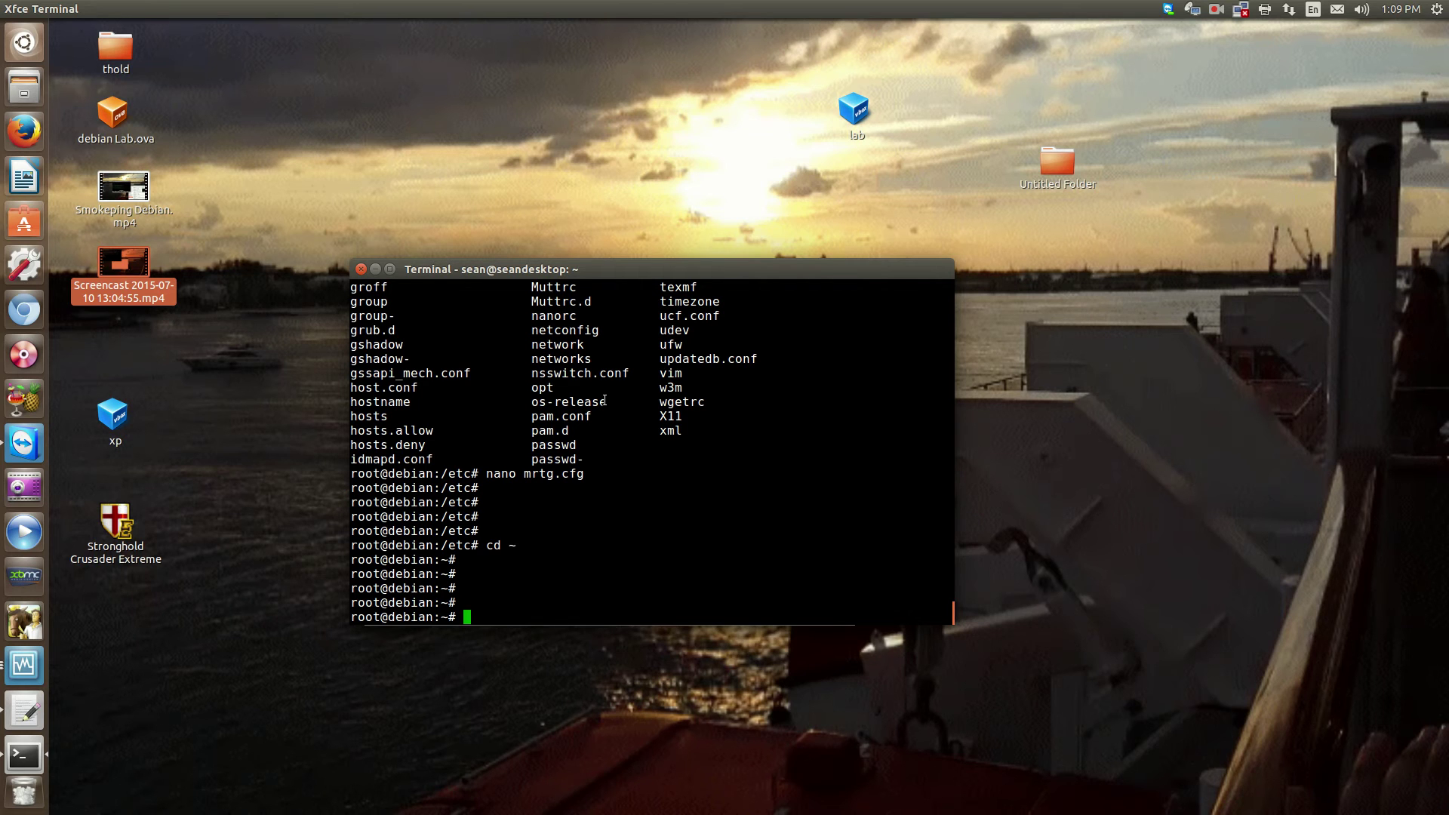
text(mk dir)
key(BackSpace)
key(BackSpace)
key(BackSpace)
key(BackSpace)
text(dir /var/www/mrtg)
key(Return)
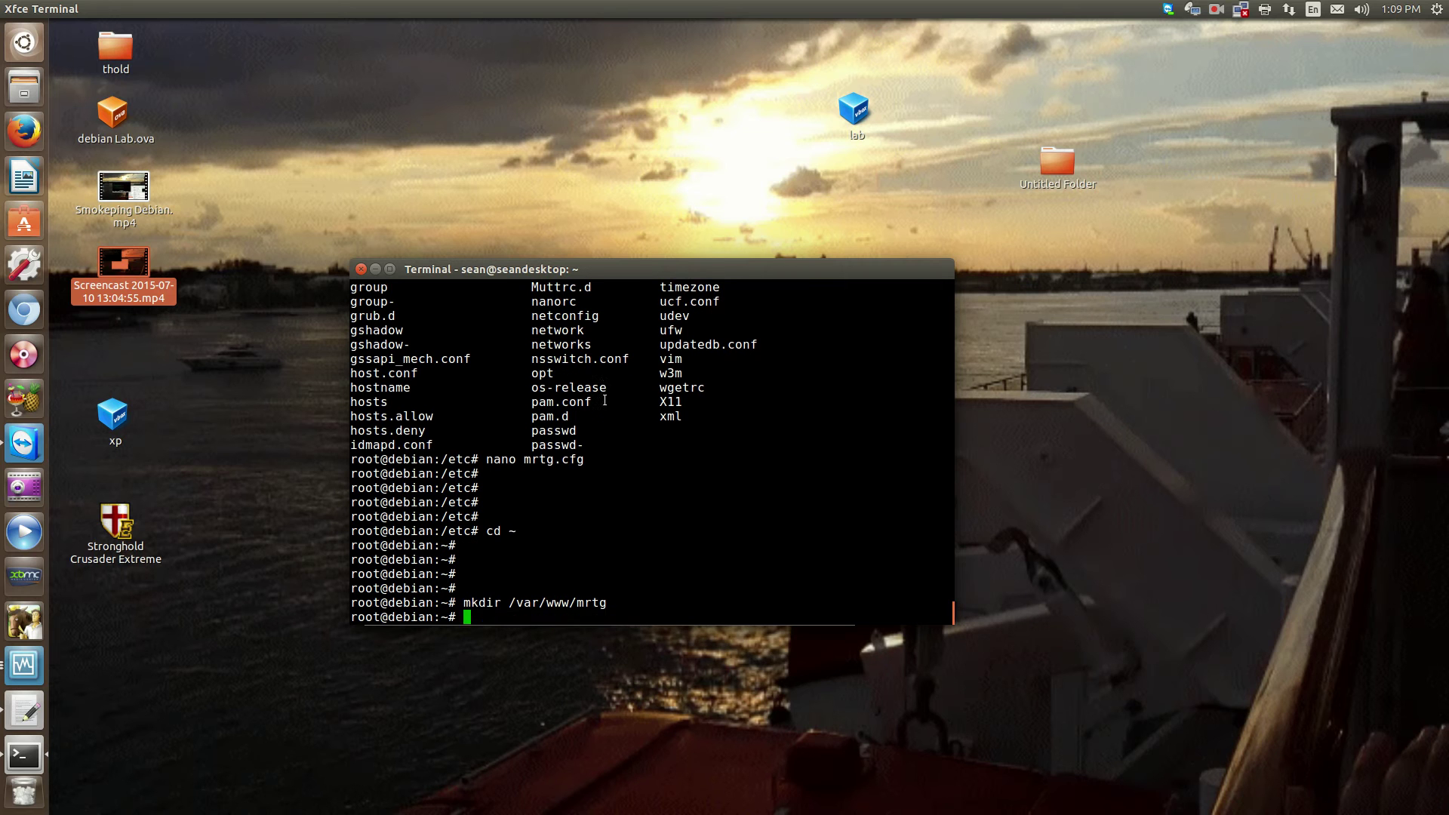
key(Return)
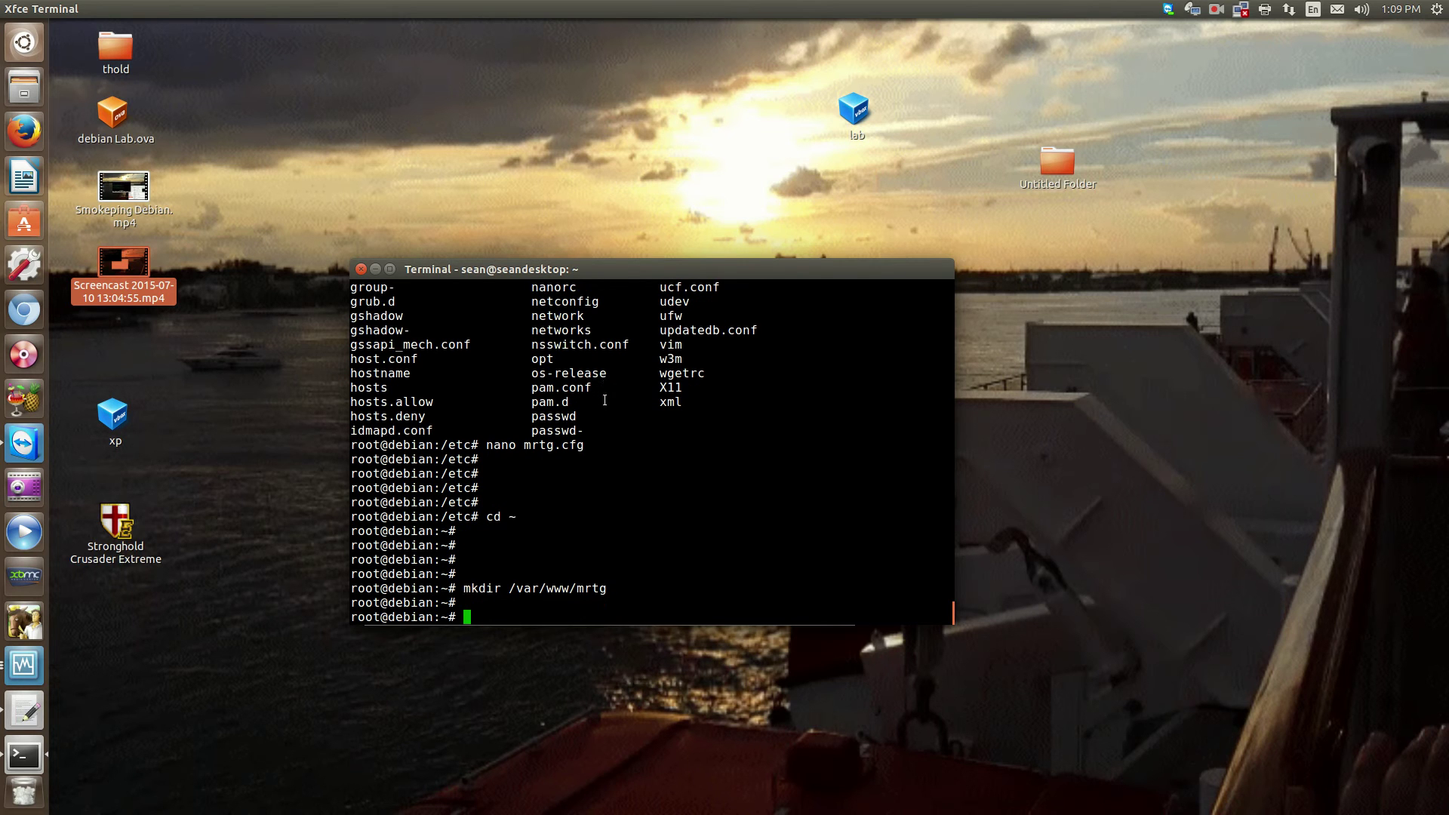
key(Return)
key(Return)
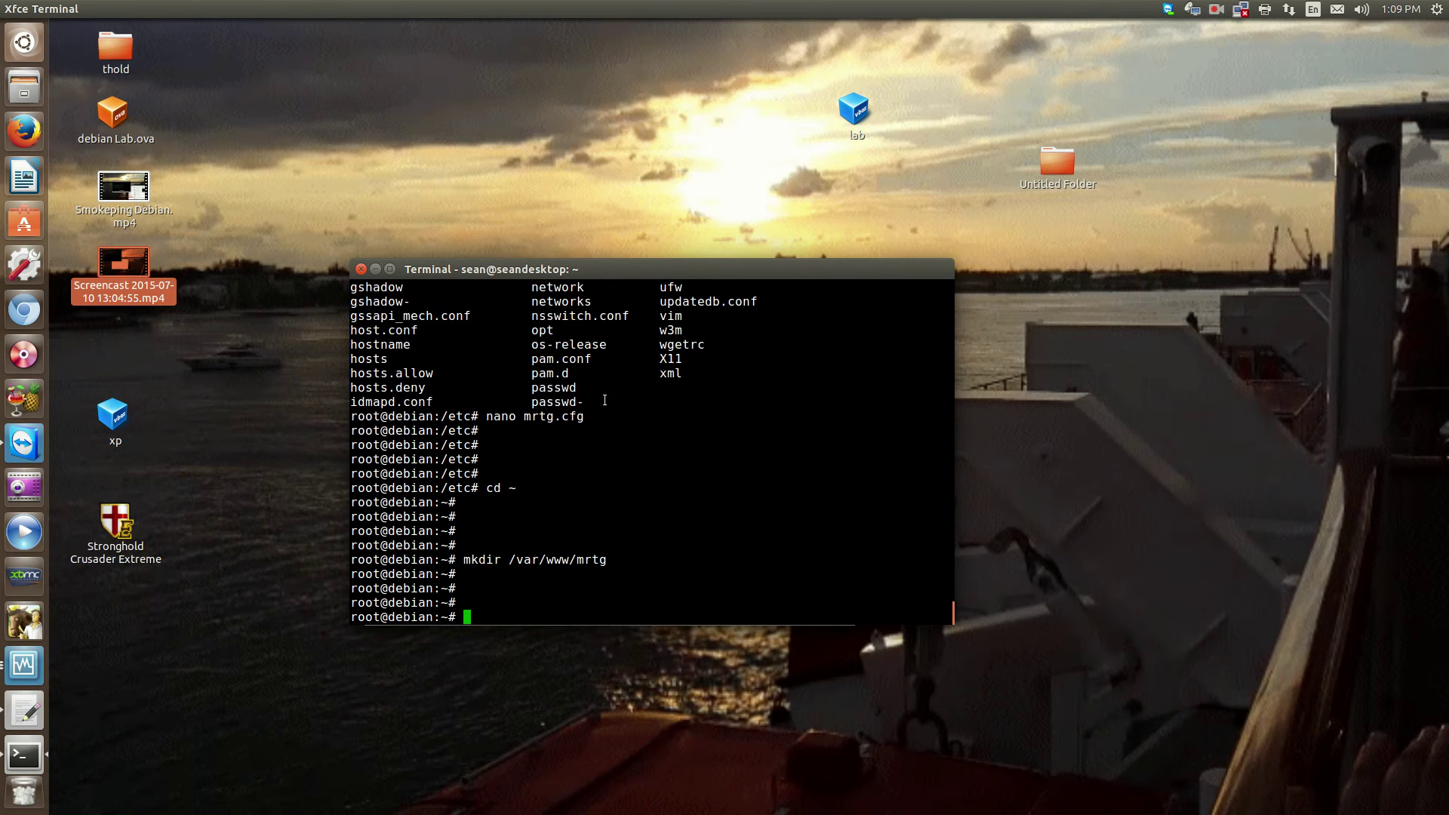
Move the terminal aside to reveal the gedit notes holding the cfgmaker and indexmaker commands
drag(635, 269, 370, 352)
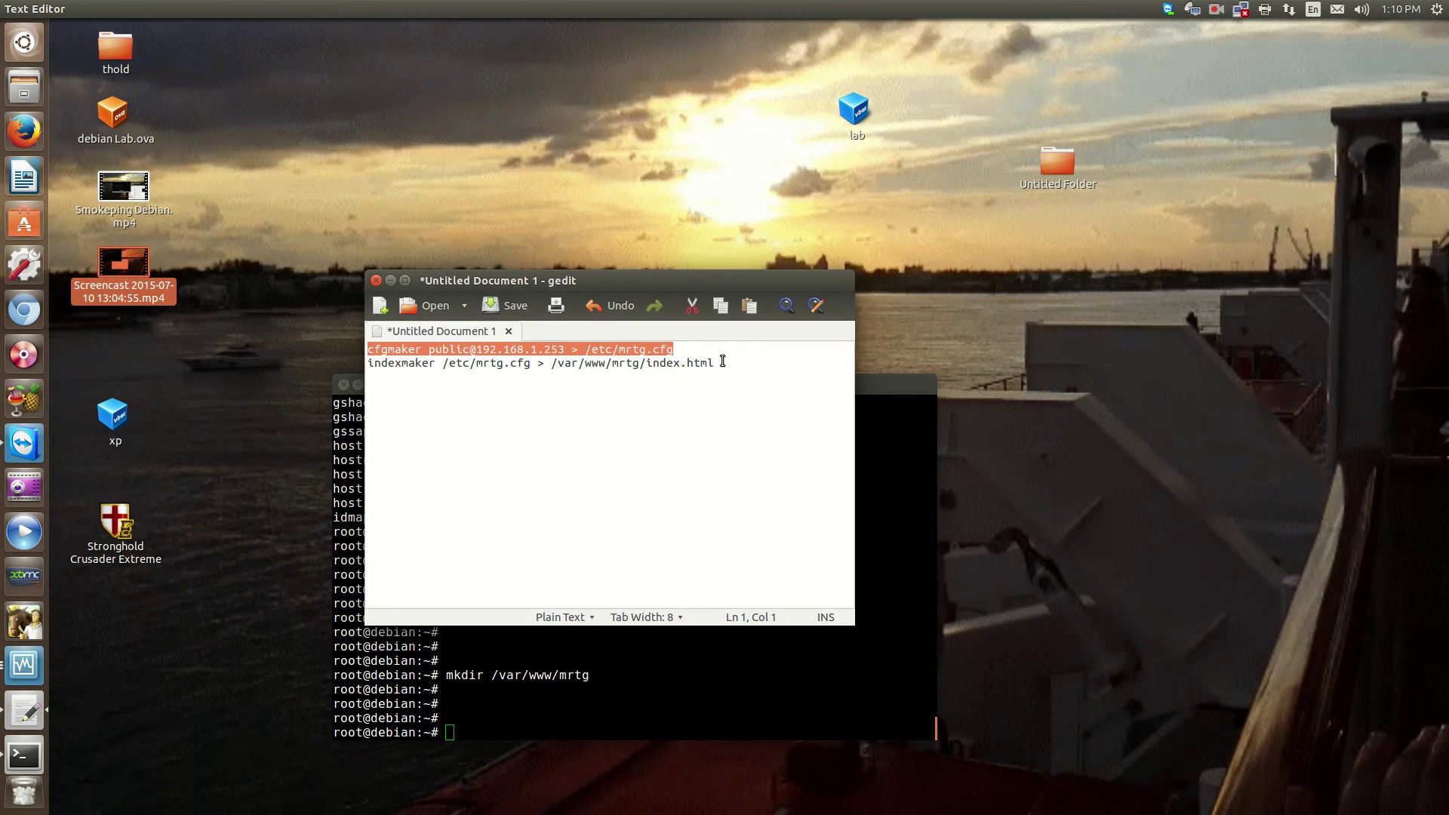
Run snmpwalk -c public 192.168.1.253 -v 1, then stop it with Ctrl+C
click(521, 651)
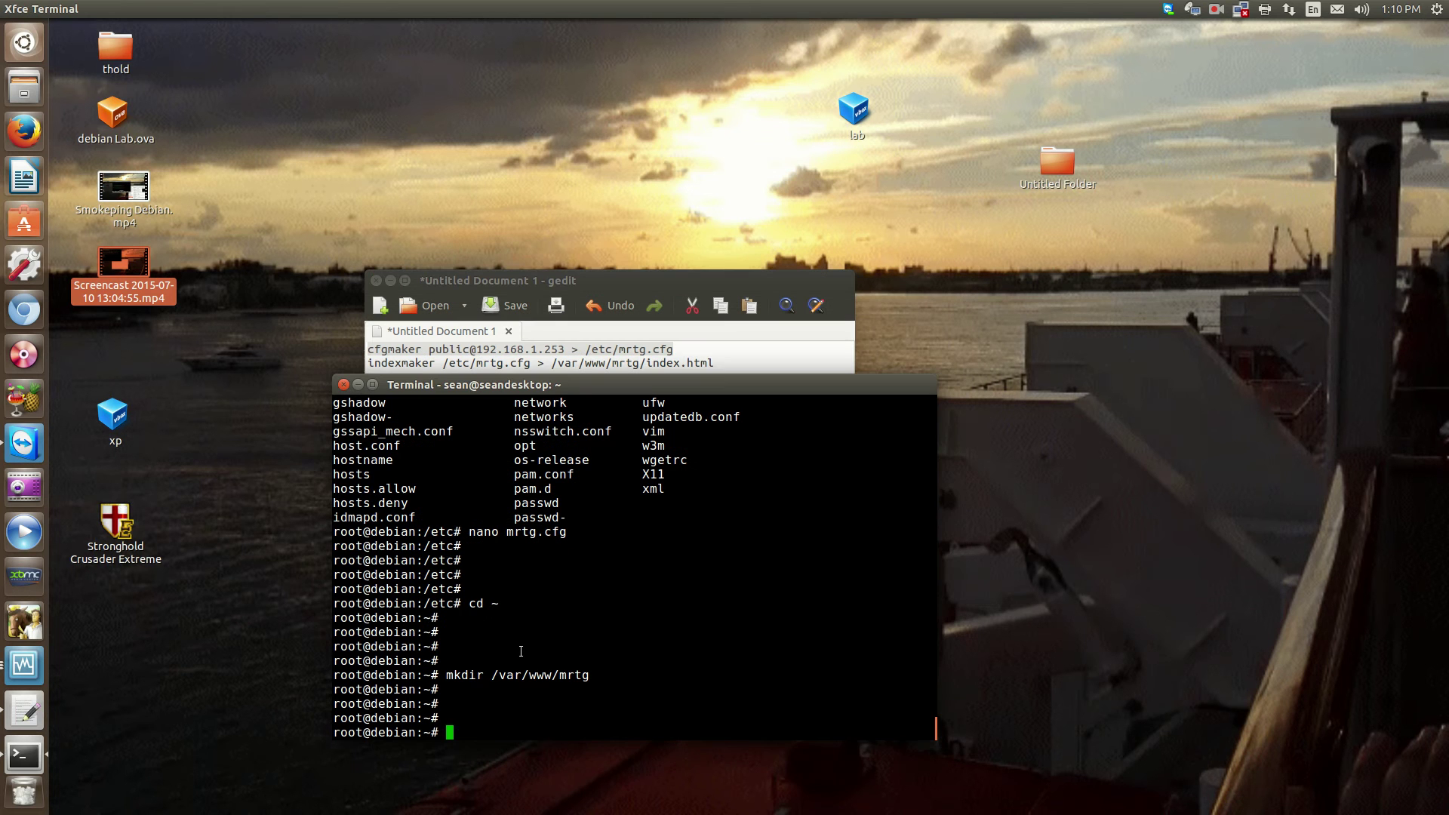
text(snmpwalk -c public 192.168.1)
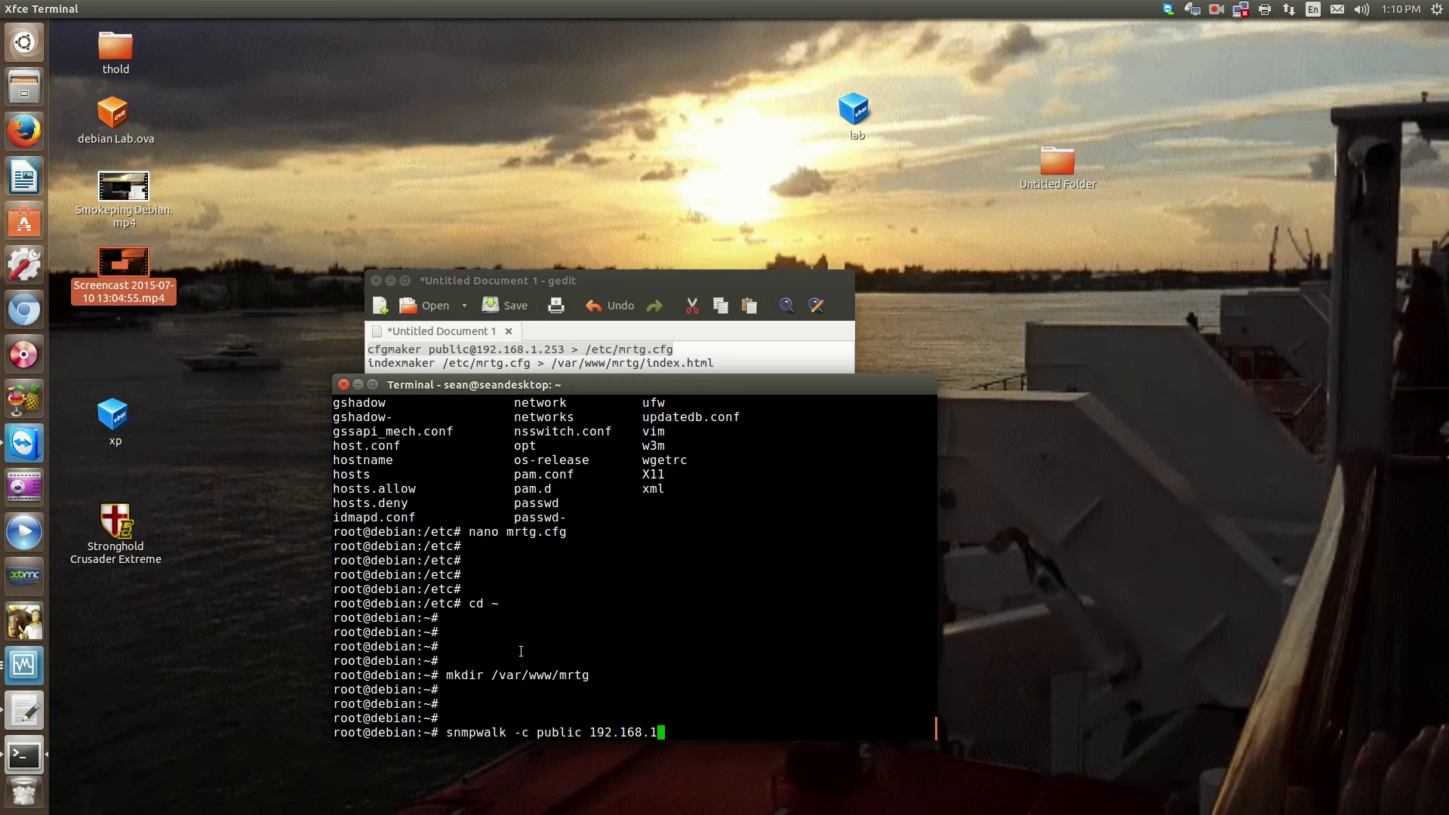
text(.253 -v 1)
key(Return)
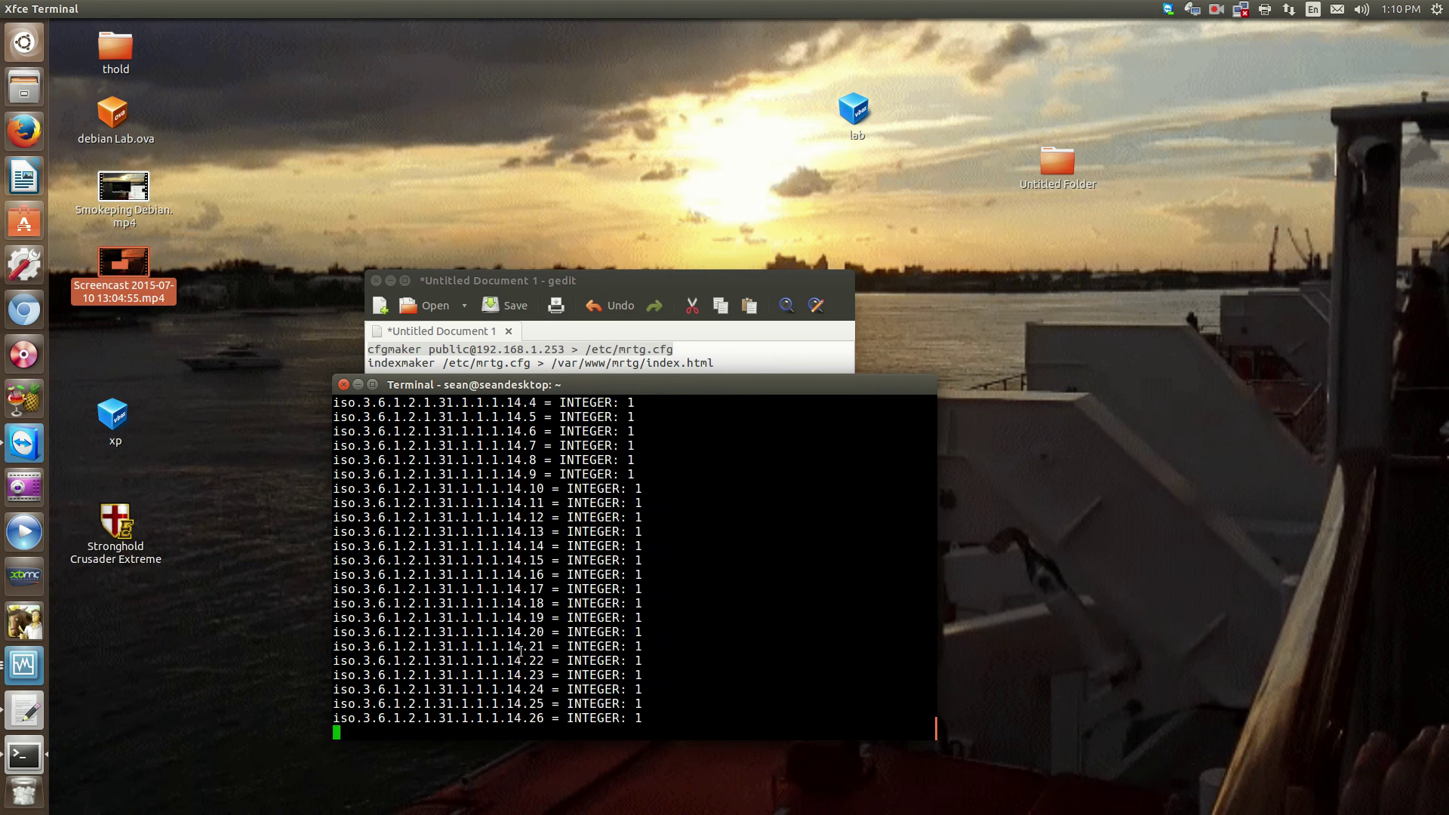
key(ctrl+c)
key(Return)
key(Return)
key(Return)
key(Return)
key(Return)
key(Return)
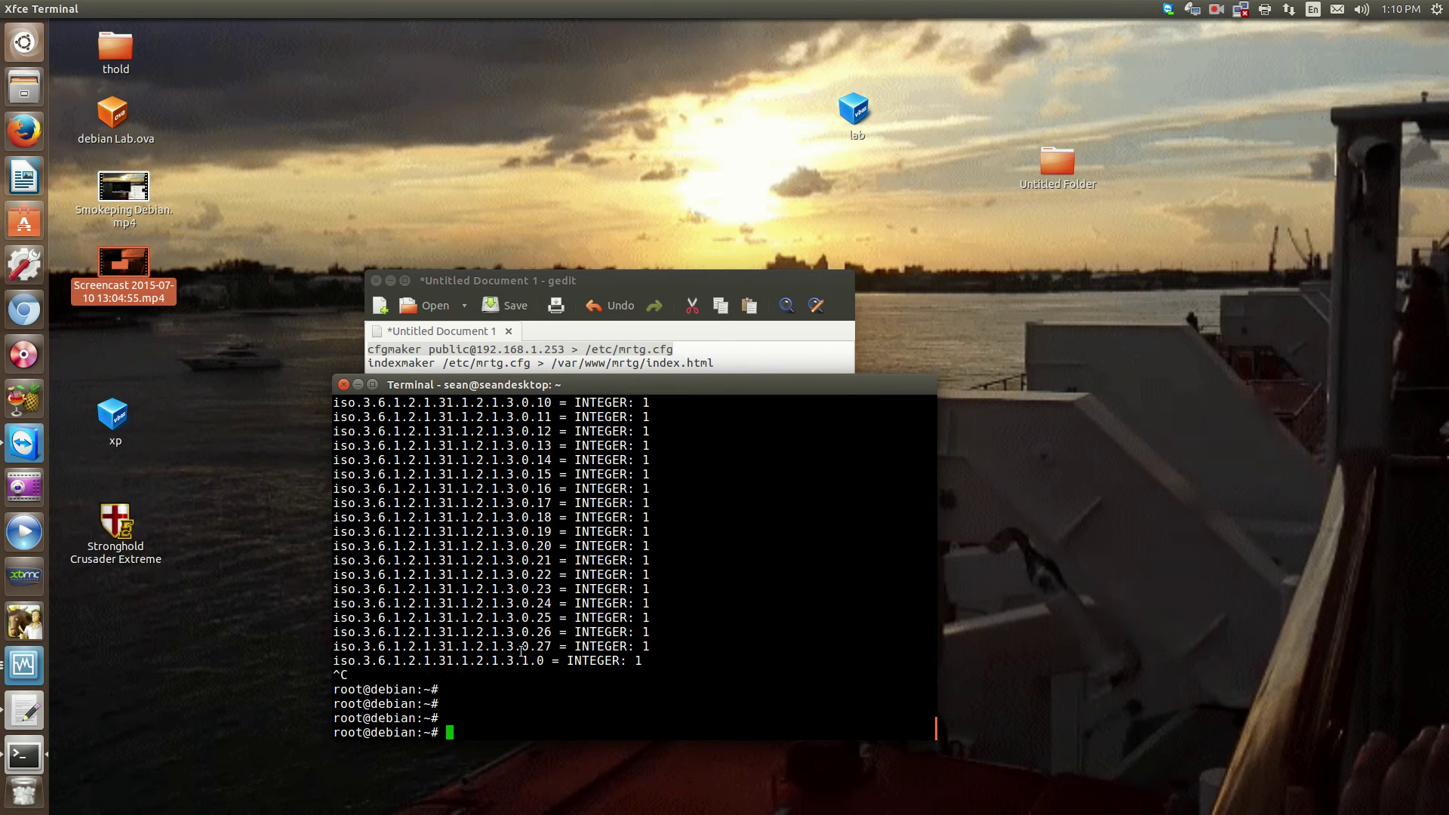
key(Return)
key(Return)
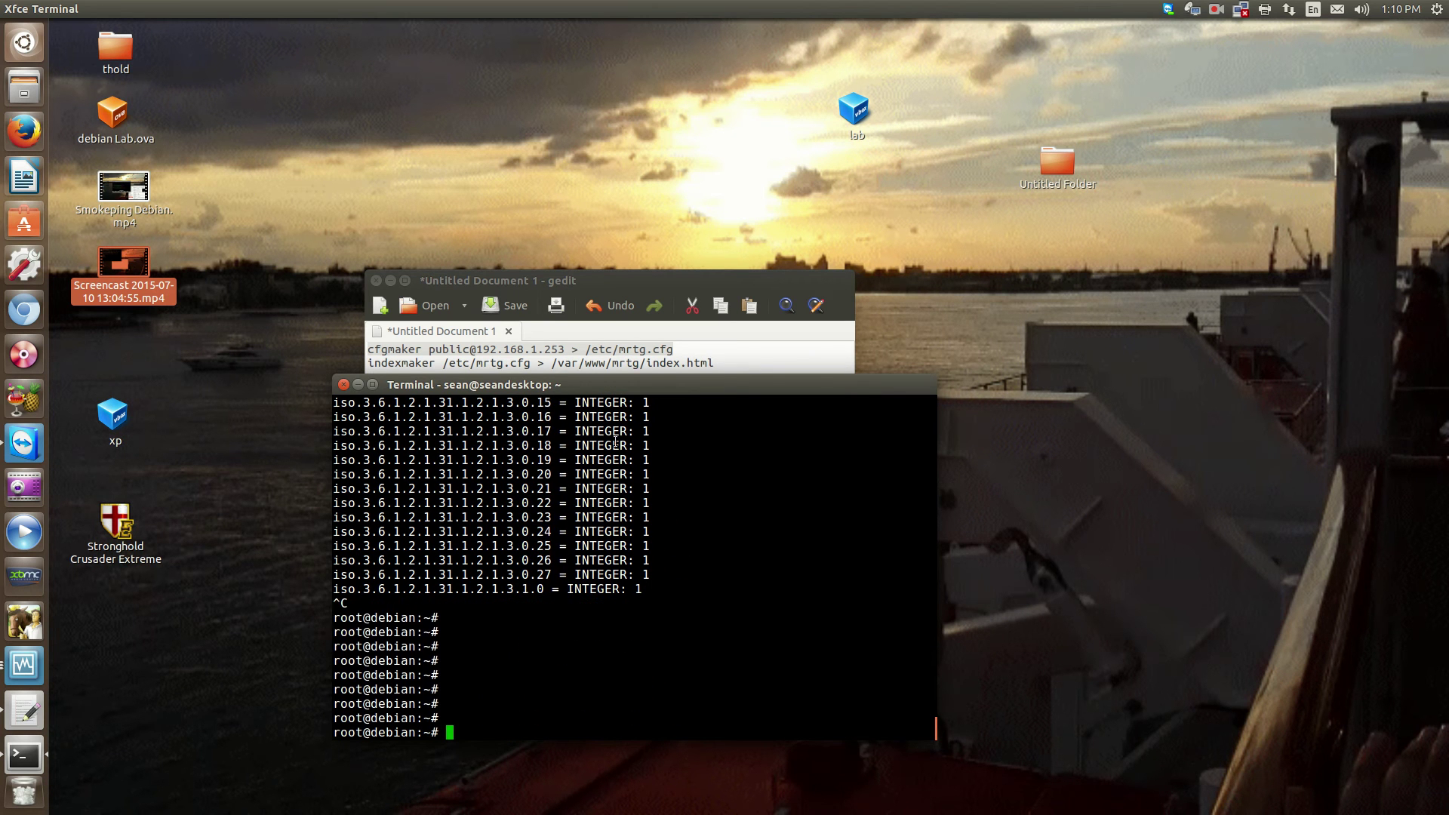
click(684, 354)
drag(684, 353, 369, 350)
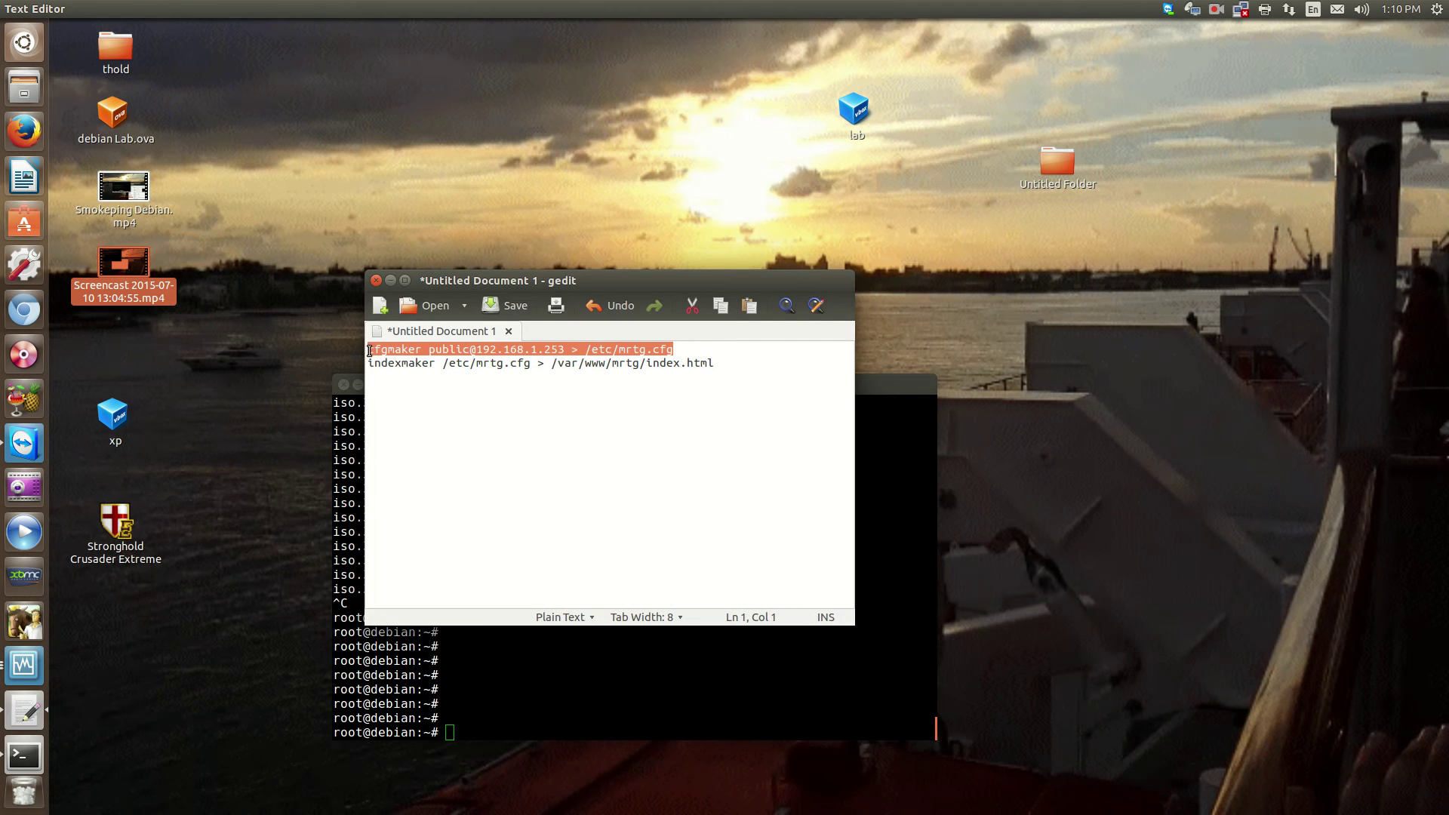
click(578, 690)
middle_click(578, 690)
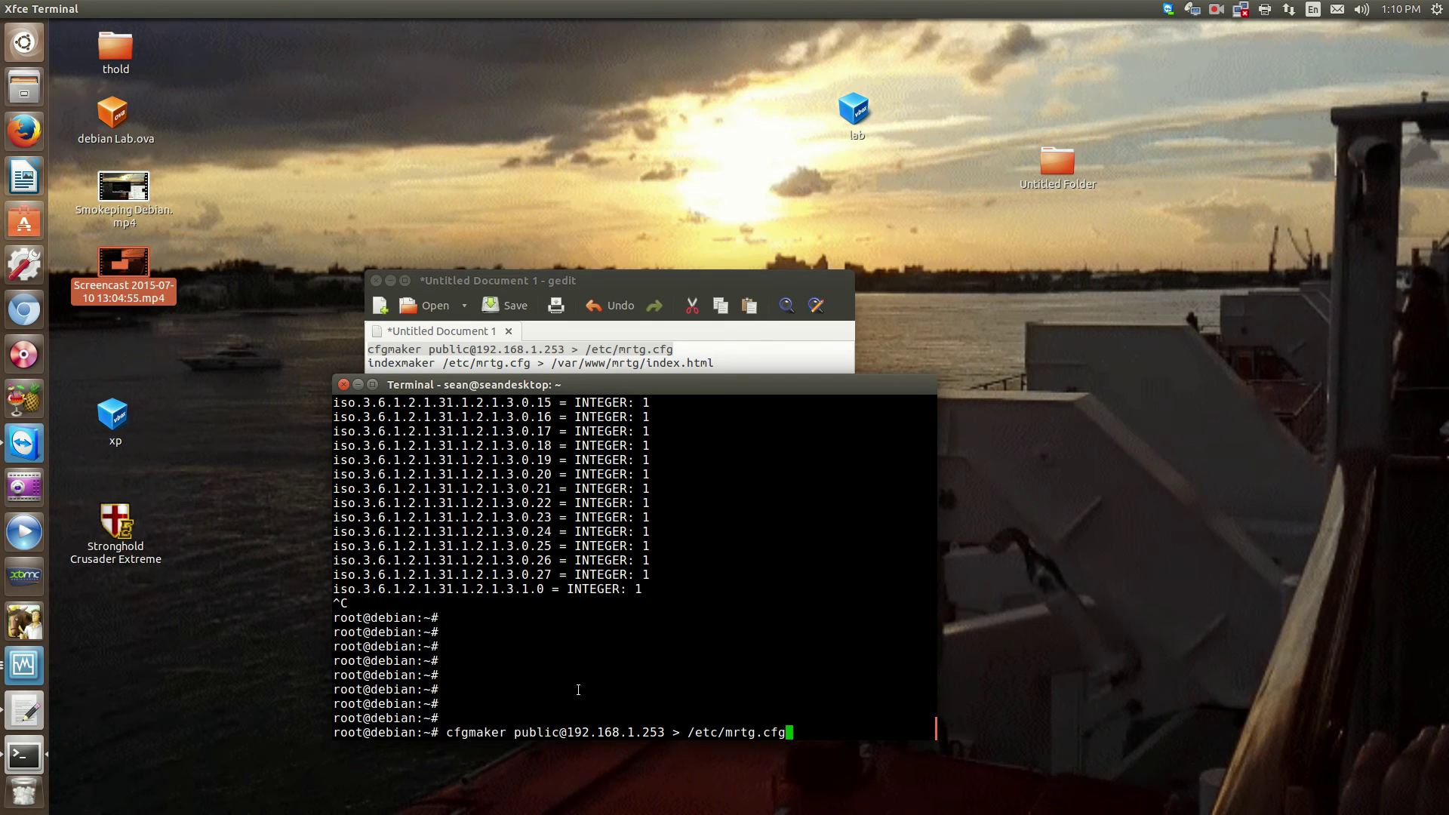
key(Return)
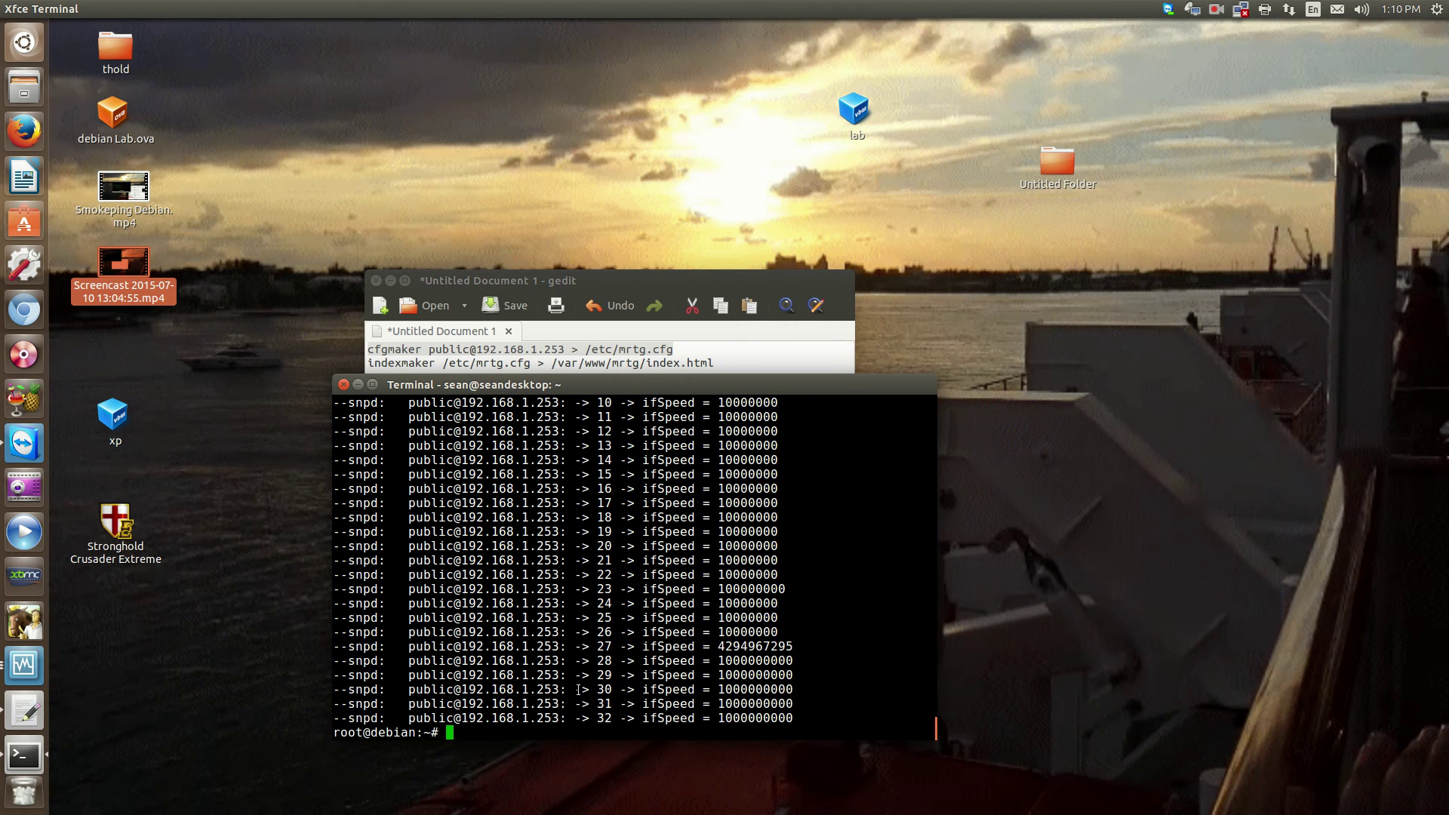
scroll(578, 689, up, 10)
scroll(578, 679, down, 10)
Copy the indexmaker line from gedit and run it to write /var/www/mrtg/index.html
click(727, 361)
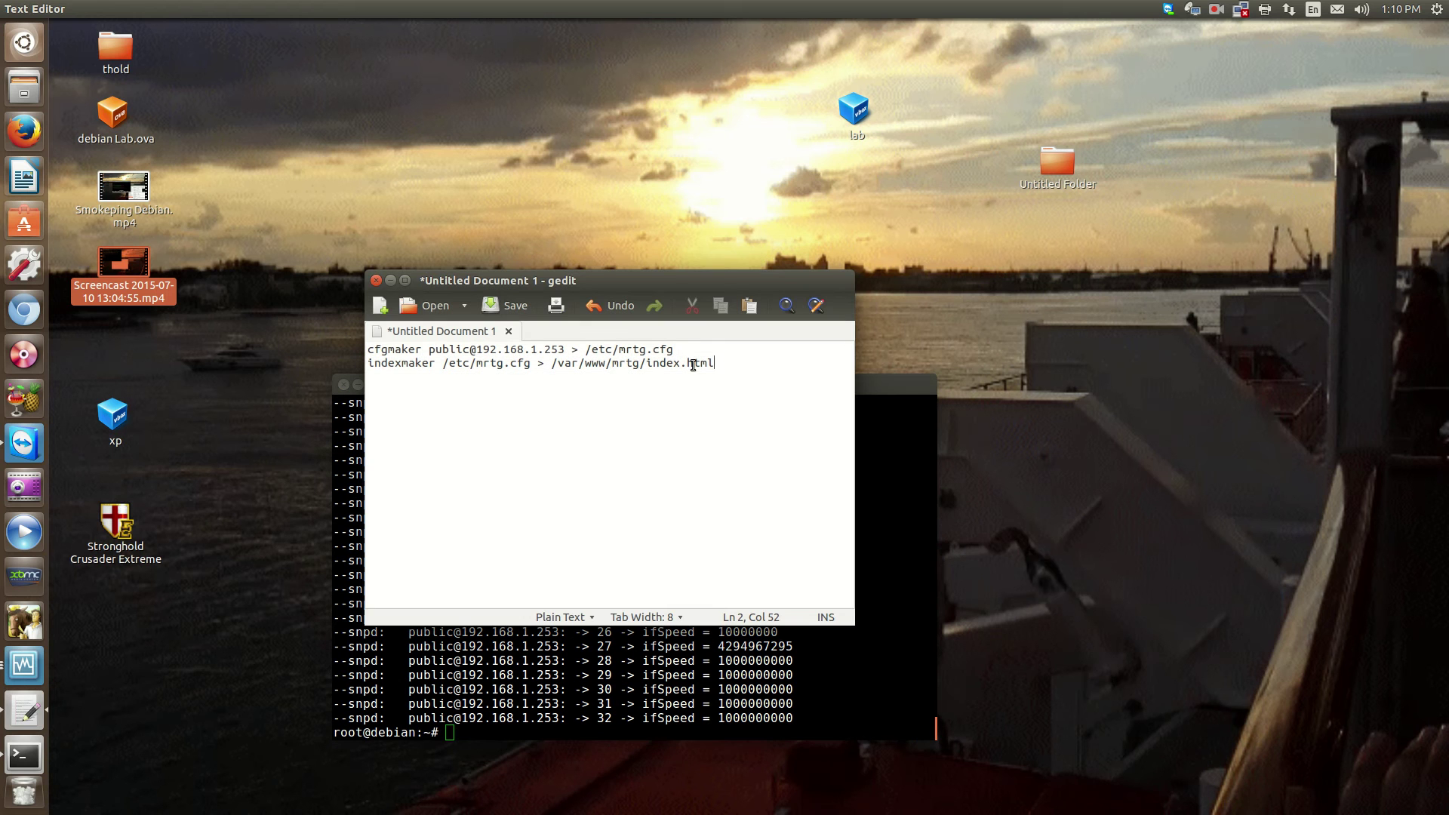
drag(743, 365, 367, 361)
right_click(386, 365)
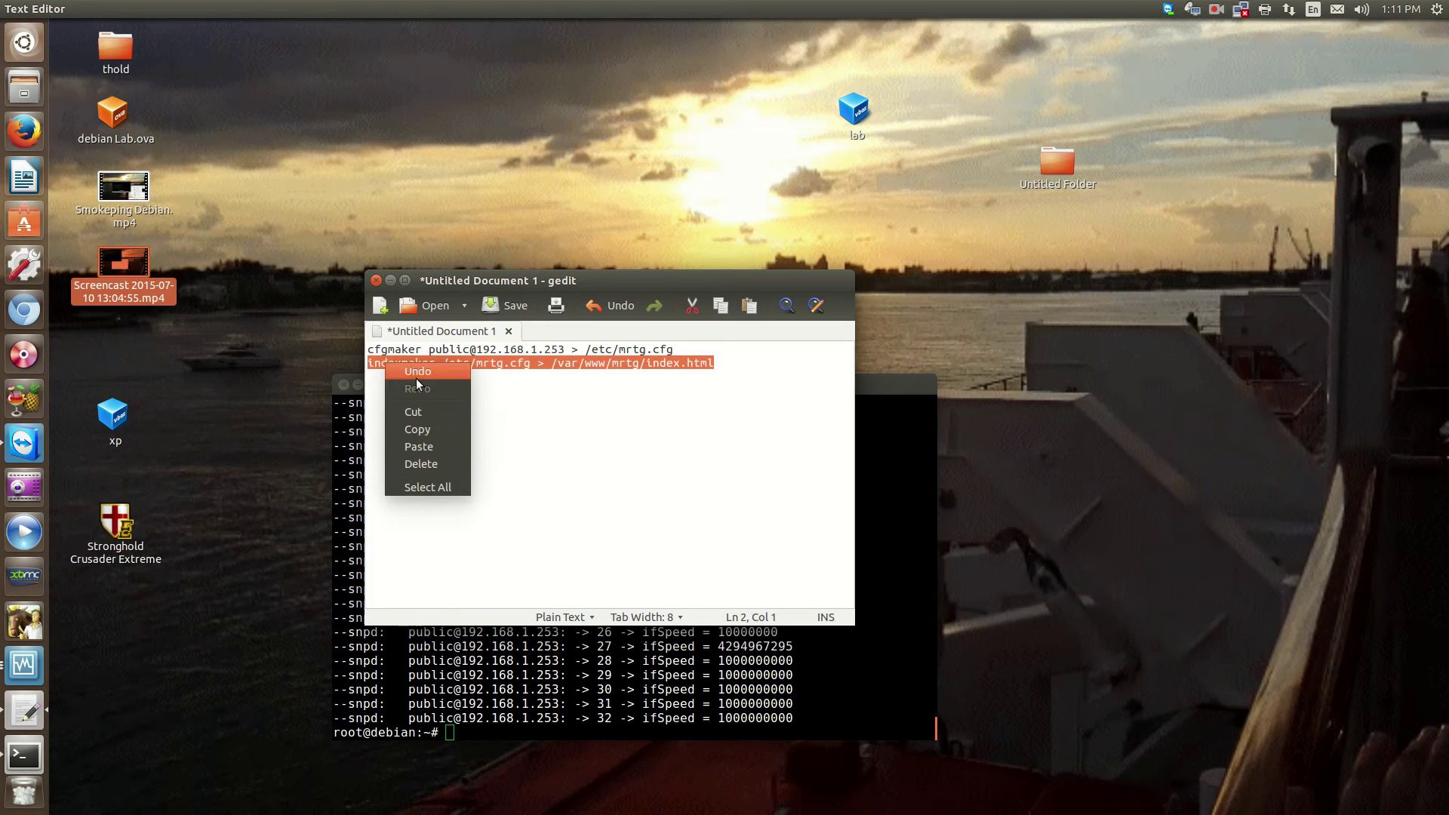
click(427, 429)
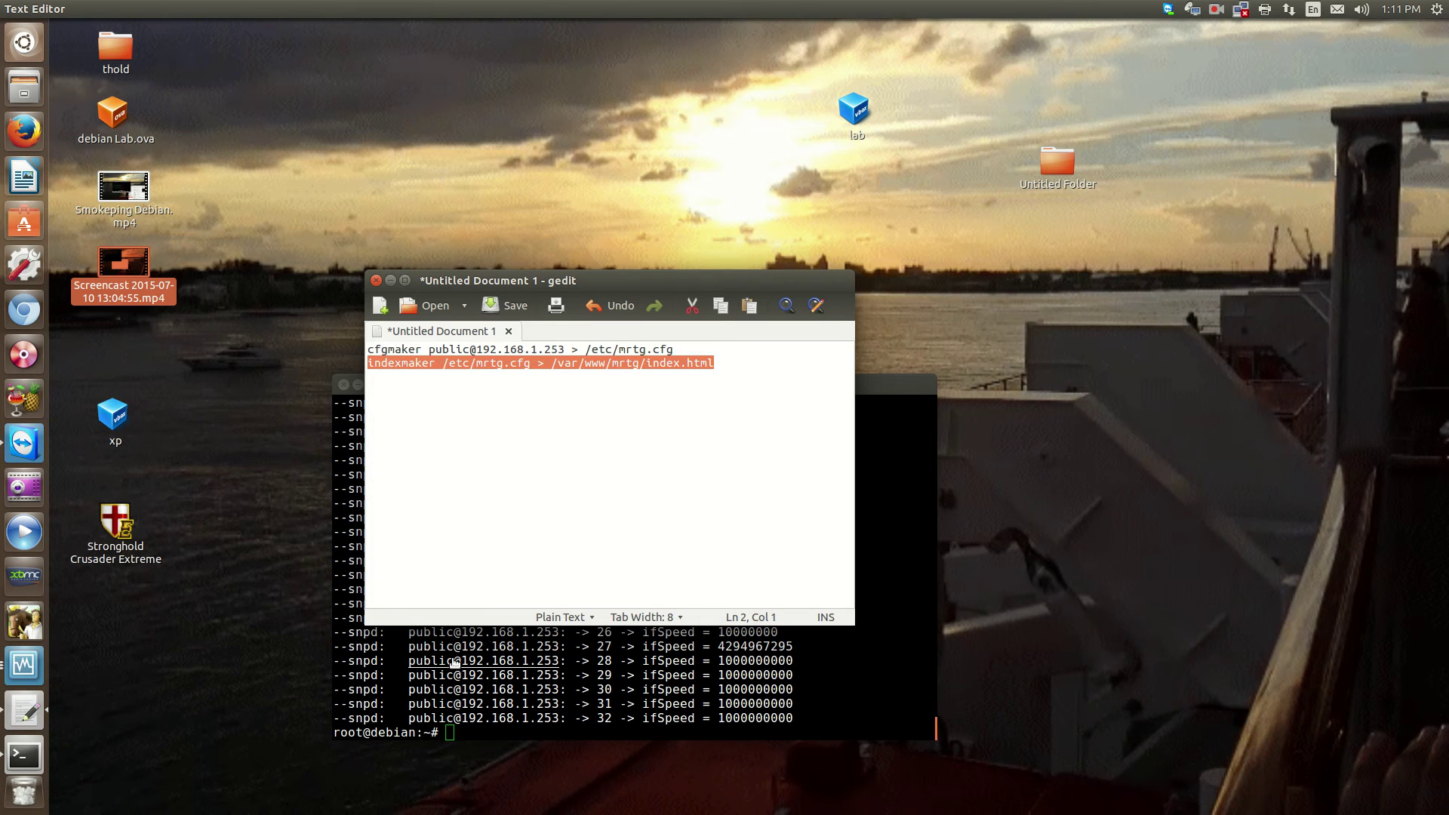
click(514, 740)
middle_click(515, 740)
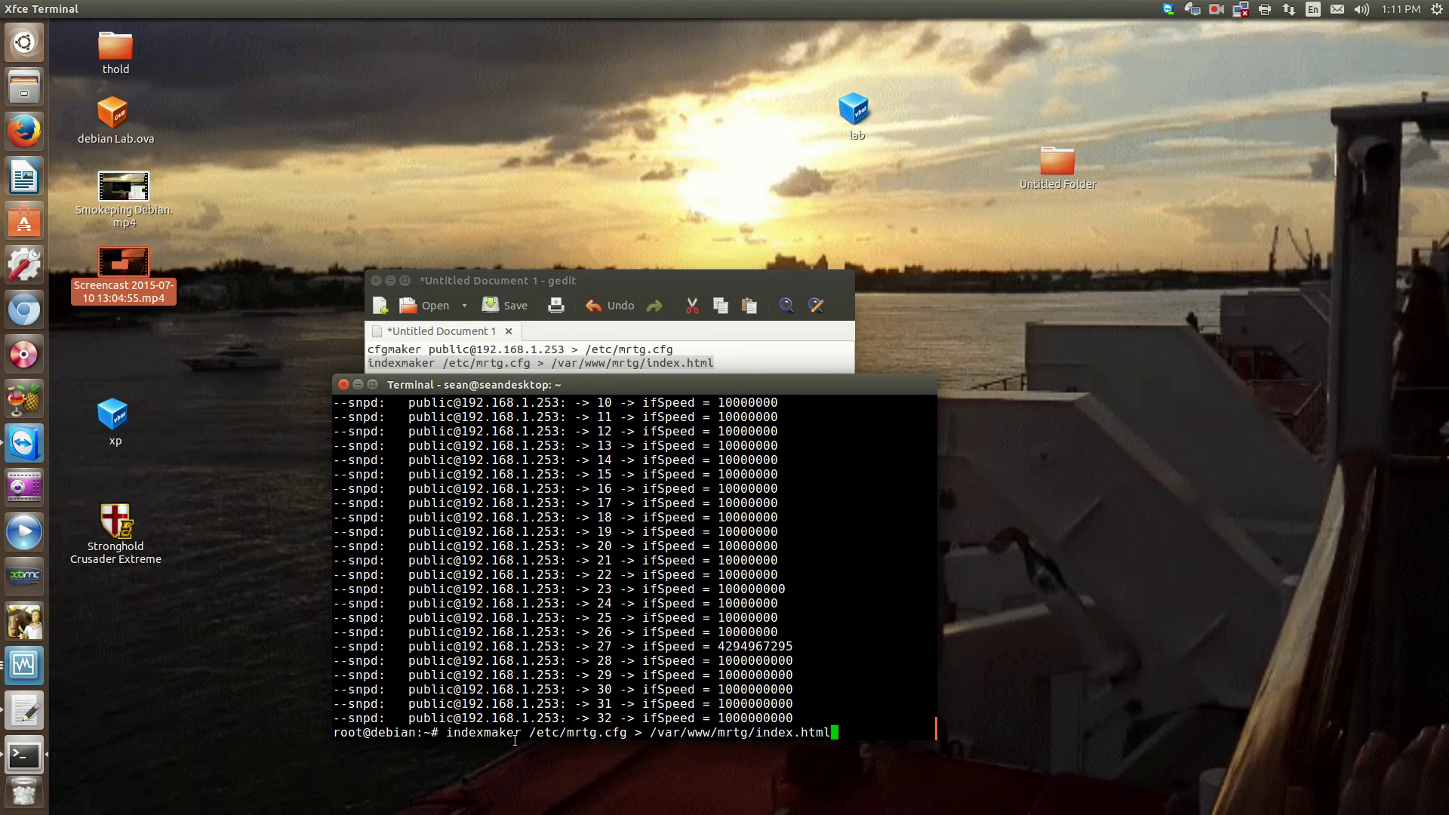
key(Return)
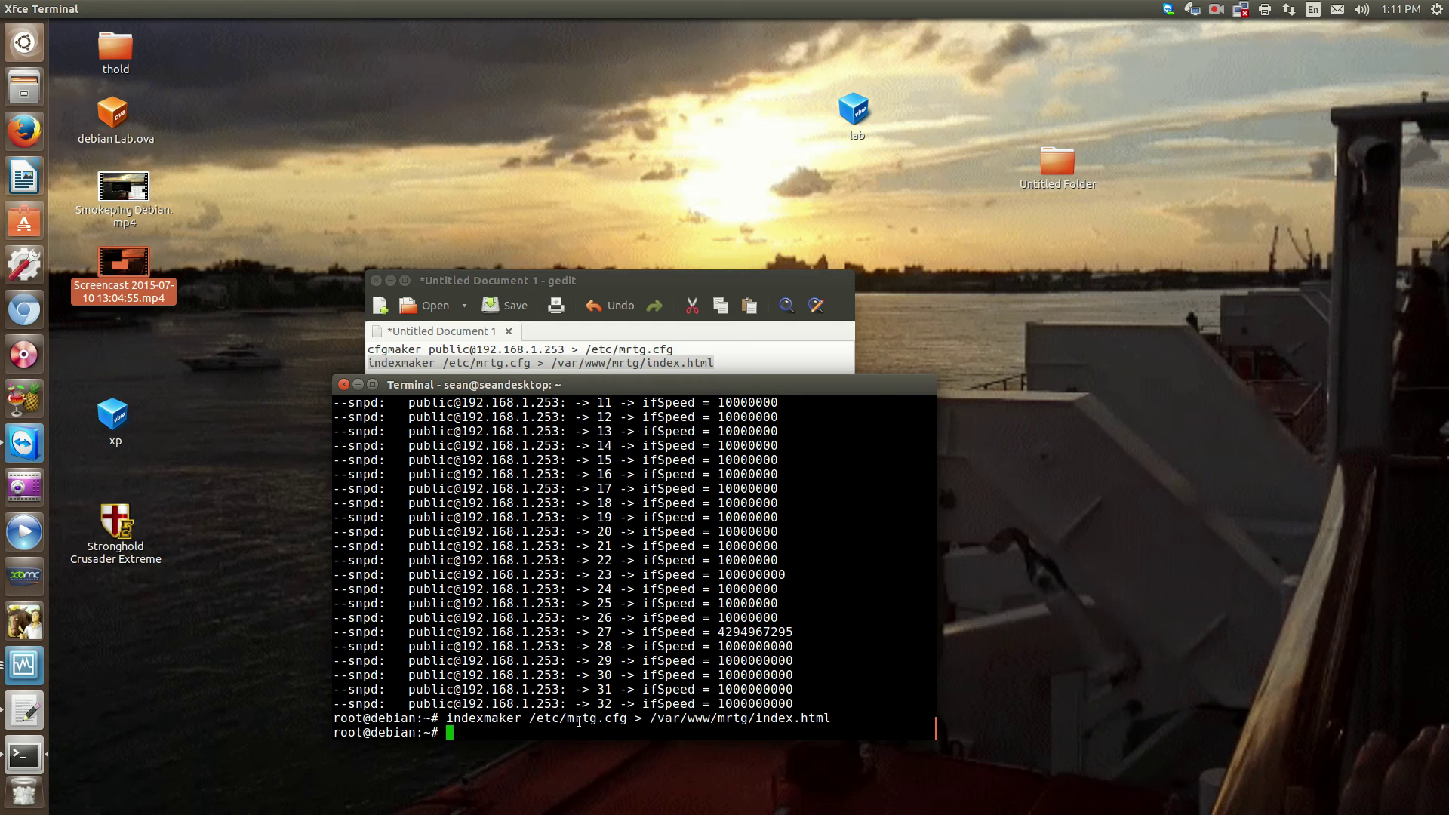
key(Return)
Change into the /etc directory
key(Return)
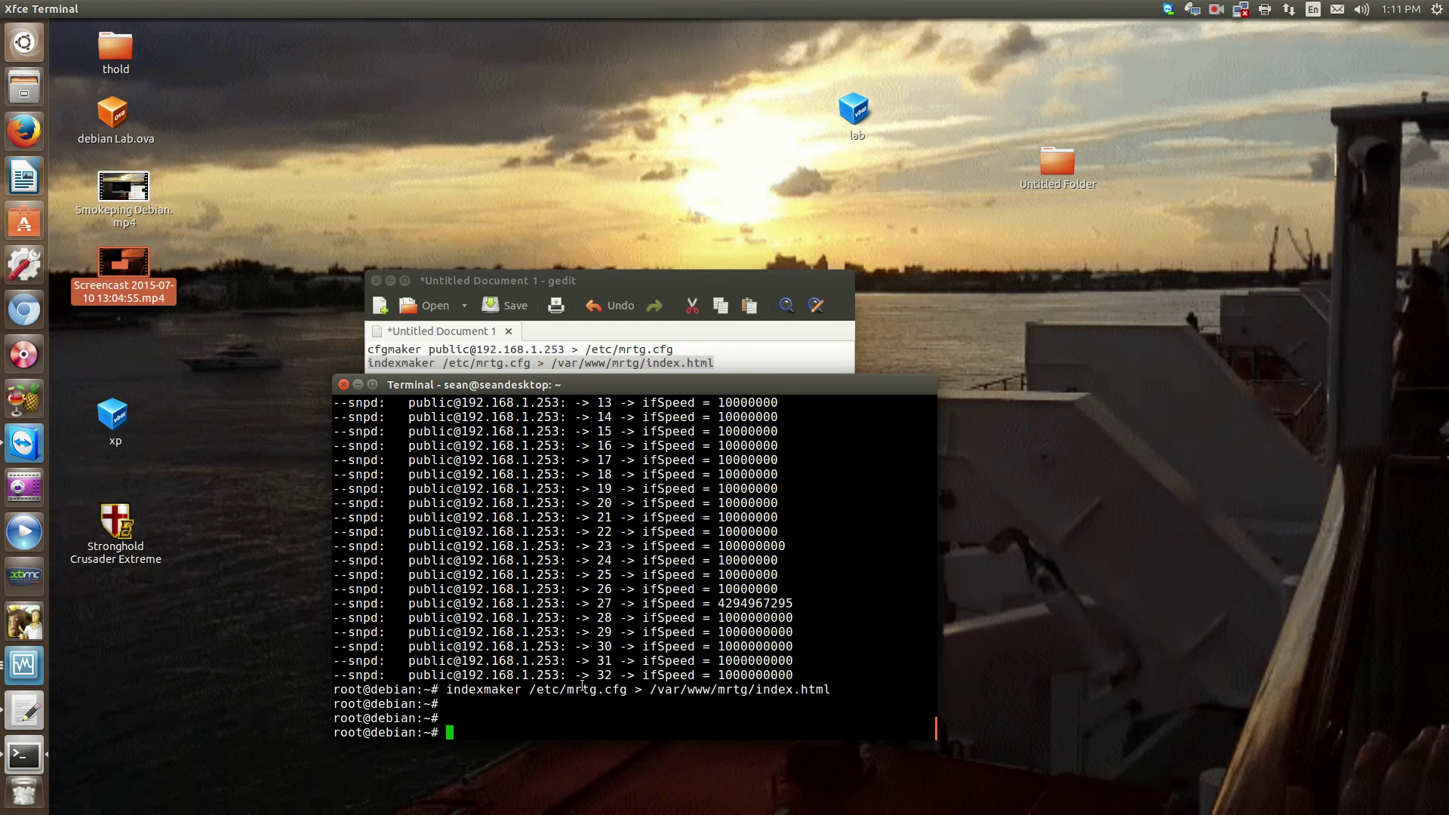
text(c)
key(BackSpace)
text(cd /etc)
key(Return)
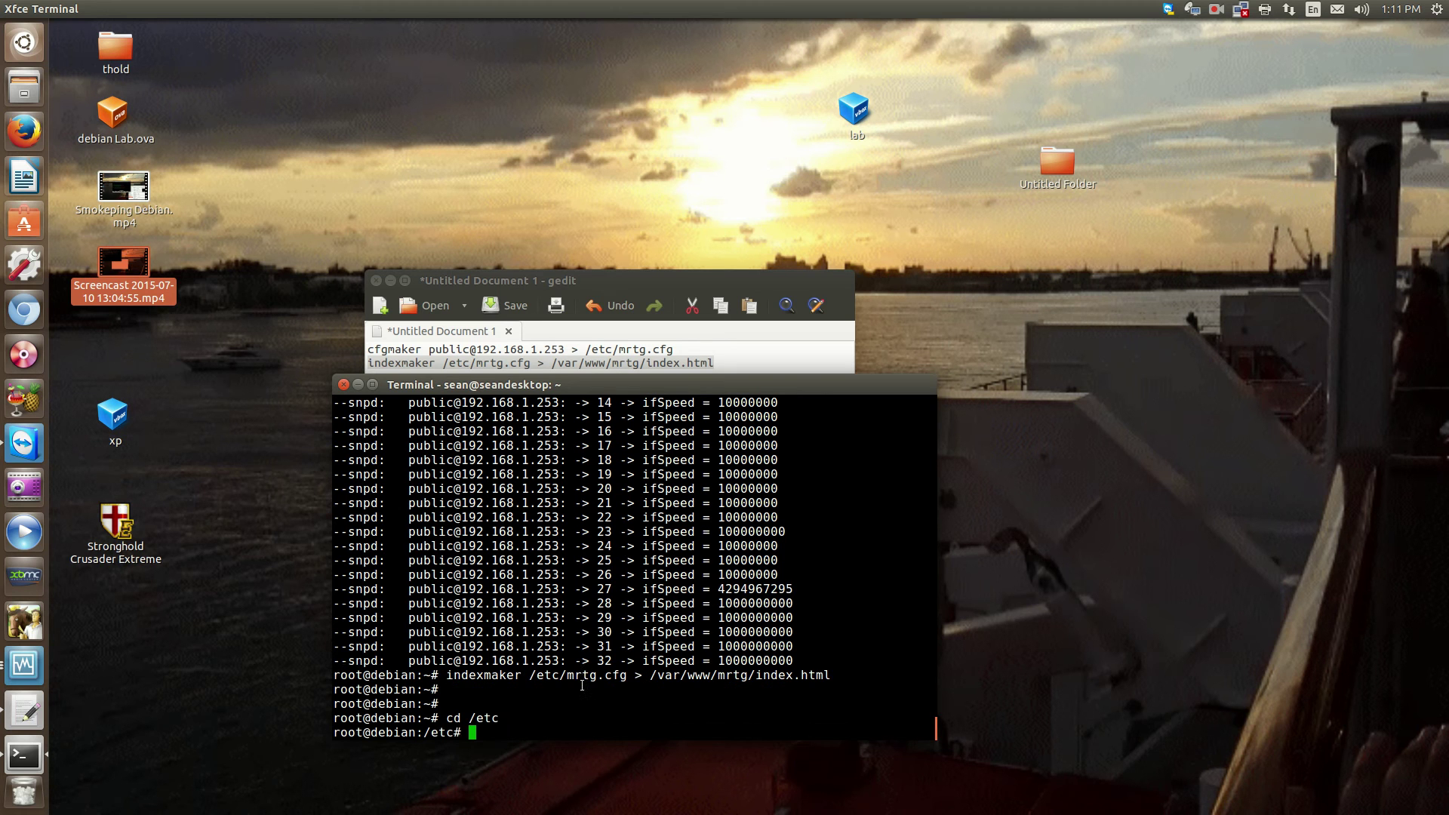
Open mrtg.cfg in nano and move down to the Interface 4 block
text(nano mrtg)
key(Tab)
key(Return)
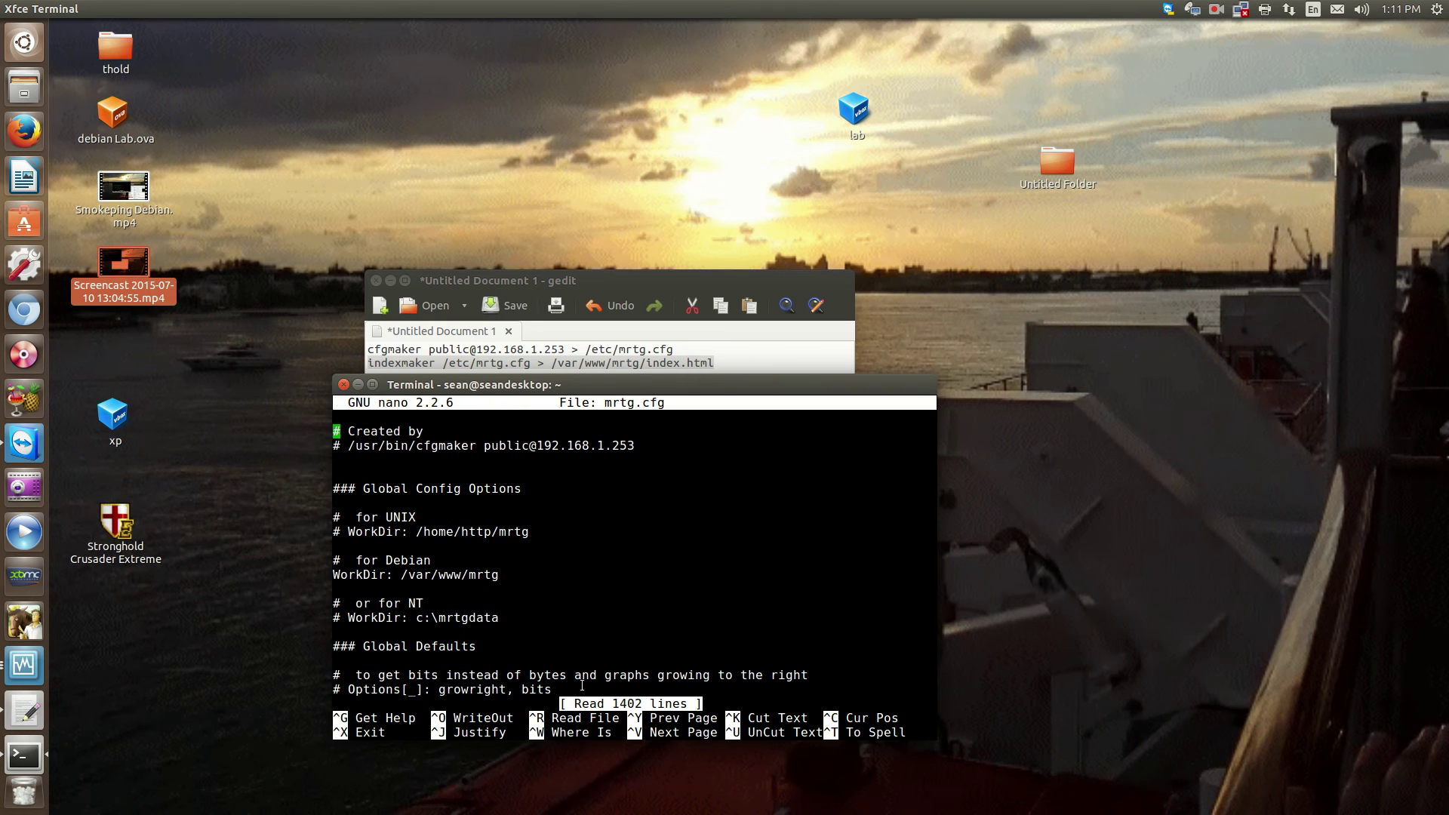
key(Down)
key(Down)
key(Down)
key(Down)
key(Down)
key(Down)
key(Down)
key(Down)
key(Down)
key(Down)
key(Down)
key(Down)
key(Down)
key(Down)
key(Down)
key(Down)
key(Down)
key(Down)
key(Down)
key(Down)
key(Down)
key(Down)
key(Down)
key(Down)
key(Down)
key(Down)
key(Down)
key(Down)
key(Down)
key(Down)
key(Down)
key(Down)
key(Down)
key(Down)
key(Down)
key(Down)
key(Down)
key(Down)
key(Down)
key(Down)
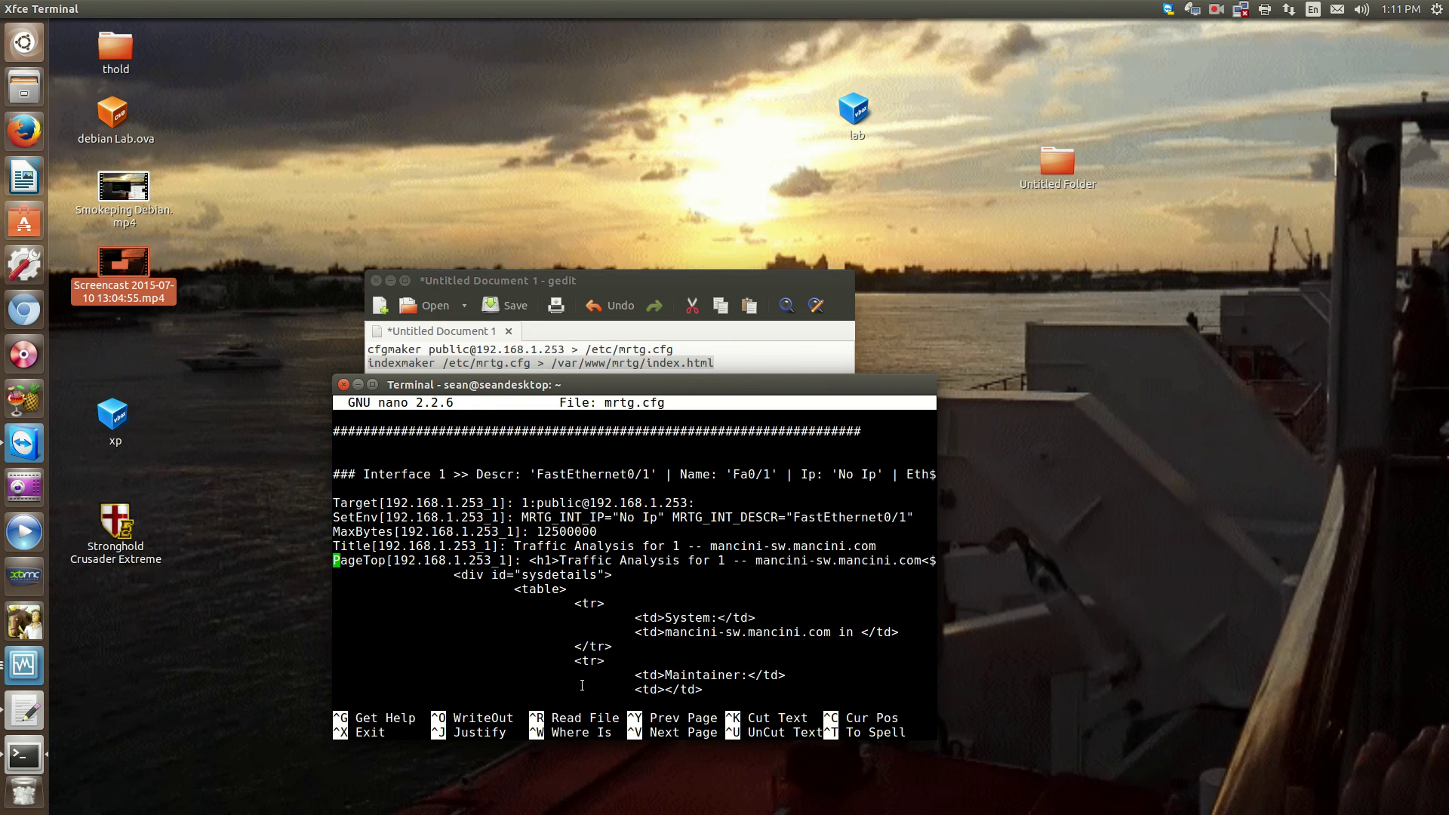
key(Down)
key(Down)
key(Down)
key(Down)
key(Down)
key(Down)
key(Down)
key(Up)
key(Up)
key(Up)
key(Up)
key(Up)
key(Up)
key(Up)
key(Up)
key(Up)
key(Up)
key(Up)
key(Up)
key(Up)
key(Up)
key(Up)
key(Up)
key(Up)
key(Up)
key(Up)
key(Up)
key(Up)
key(Up)
key(Up)
key(Up)
key(Up)
key(Up)
key(Up)
key(Up)
key(Up)
key(Up)
key(Up)
key(Up)
key(Up)
key(Down)
key(Down)
key(Down)
key(Down)
key(Up)
key(Up)
key(Up)
key(Up)
key(Up)
key(Up)
key(Up)
key(Up)
key(Up)
key(Up)
key(Up)
key(Up)
key(Up)
key(Up)
key(Up)
key(Up)
key(Up)
key(Up)
key(Up)
key(Up)
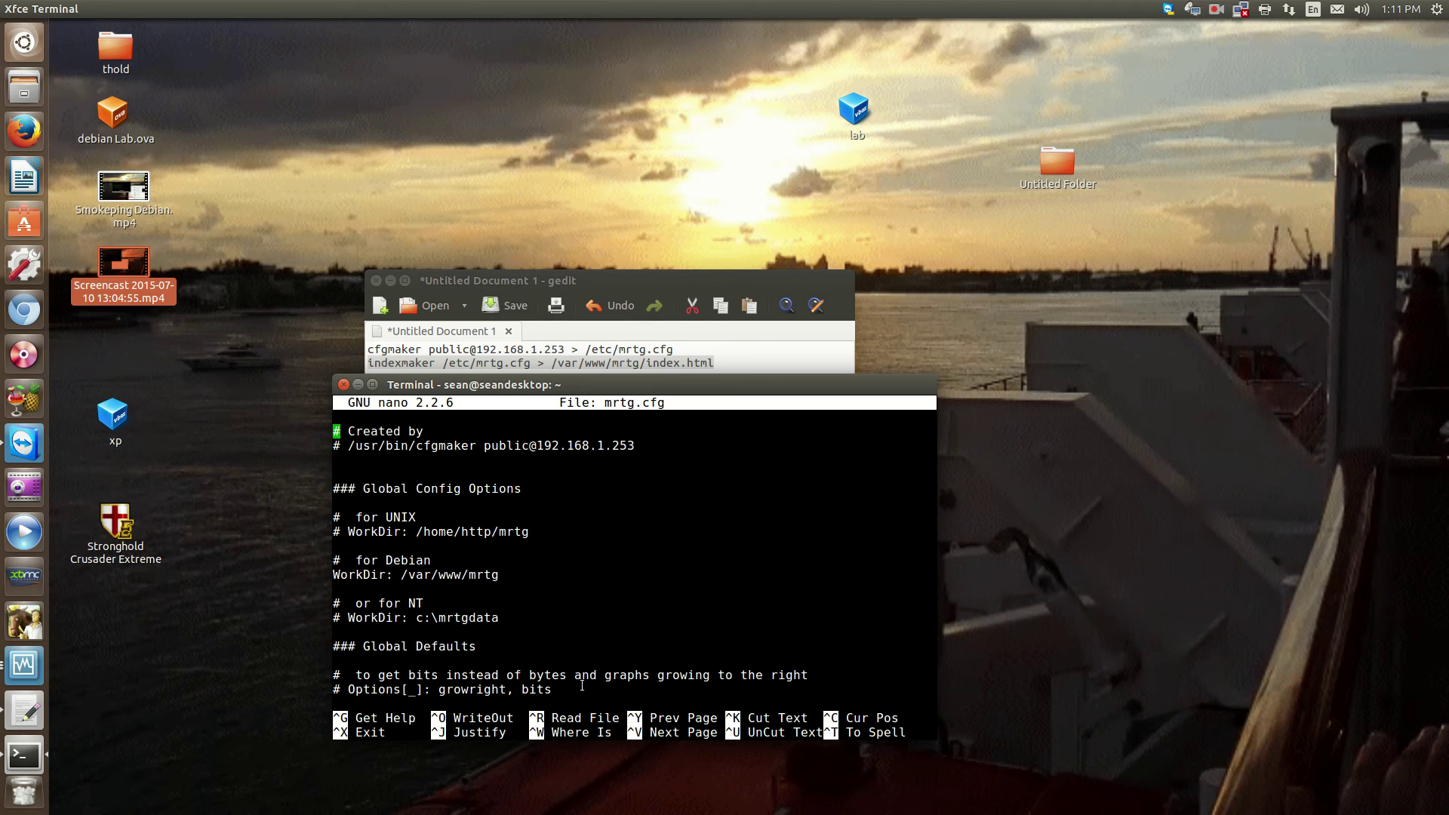
key(Down)
key(Down)
key(Down)
key(Down)
key(Down)
key(Down)
key(Down)
key(Down)
key(Down)
key(Down)
key(Down)
key(Down)
key(Down)
key(Down)
key(Down)
key(Down)
key(Down)
key(Down)
key(Down)
key(Down)
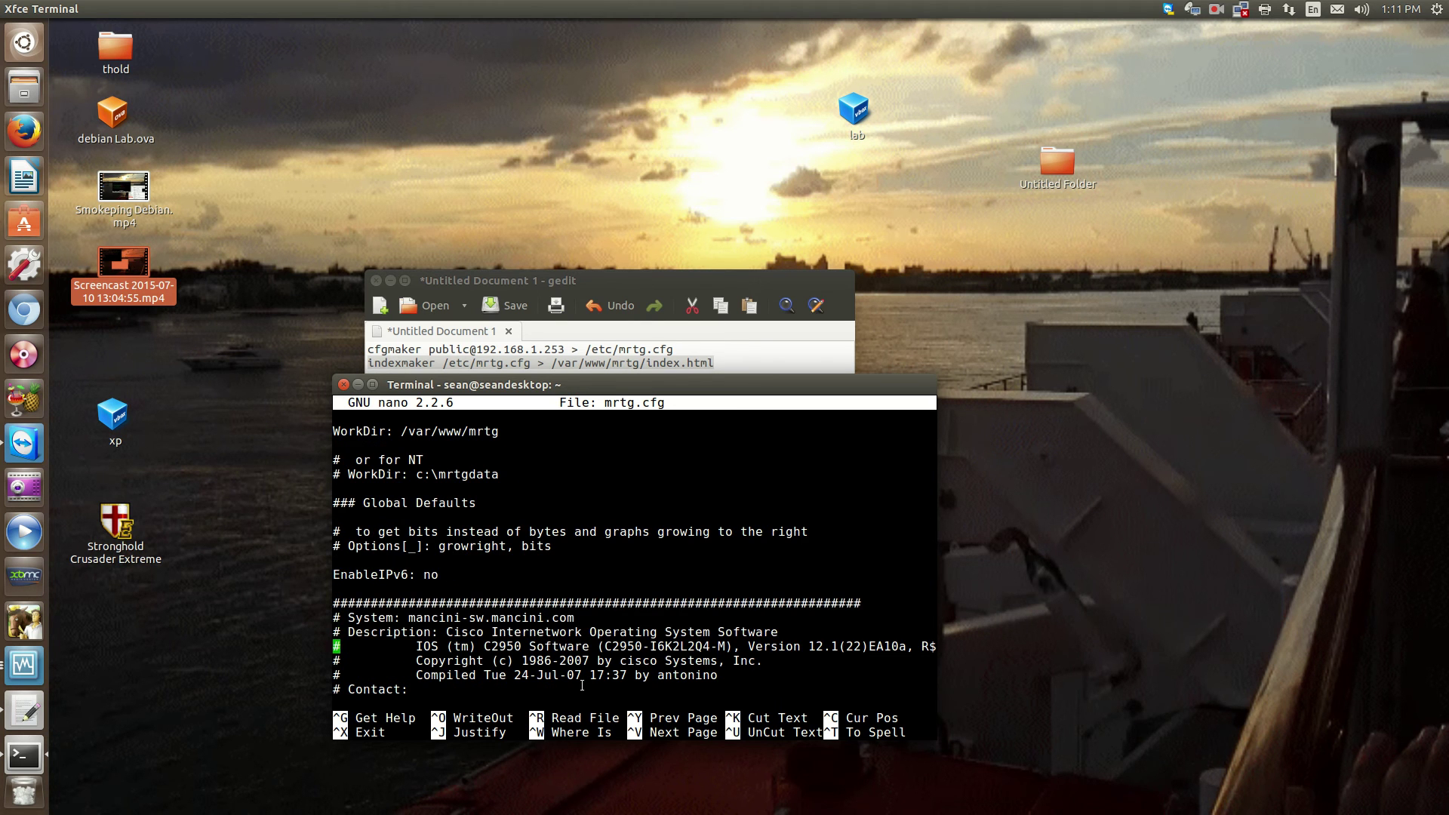
key(Down)
key(Down)
key(Down)
key(Down)
key(Down)
key(Down)
key(Down)
key(Down)
key(Down)
key(Down)
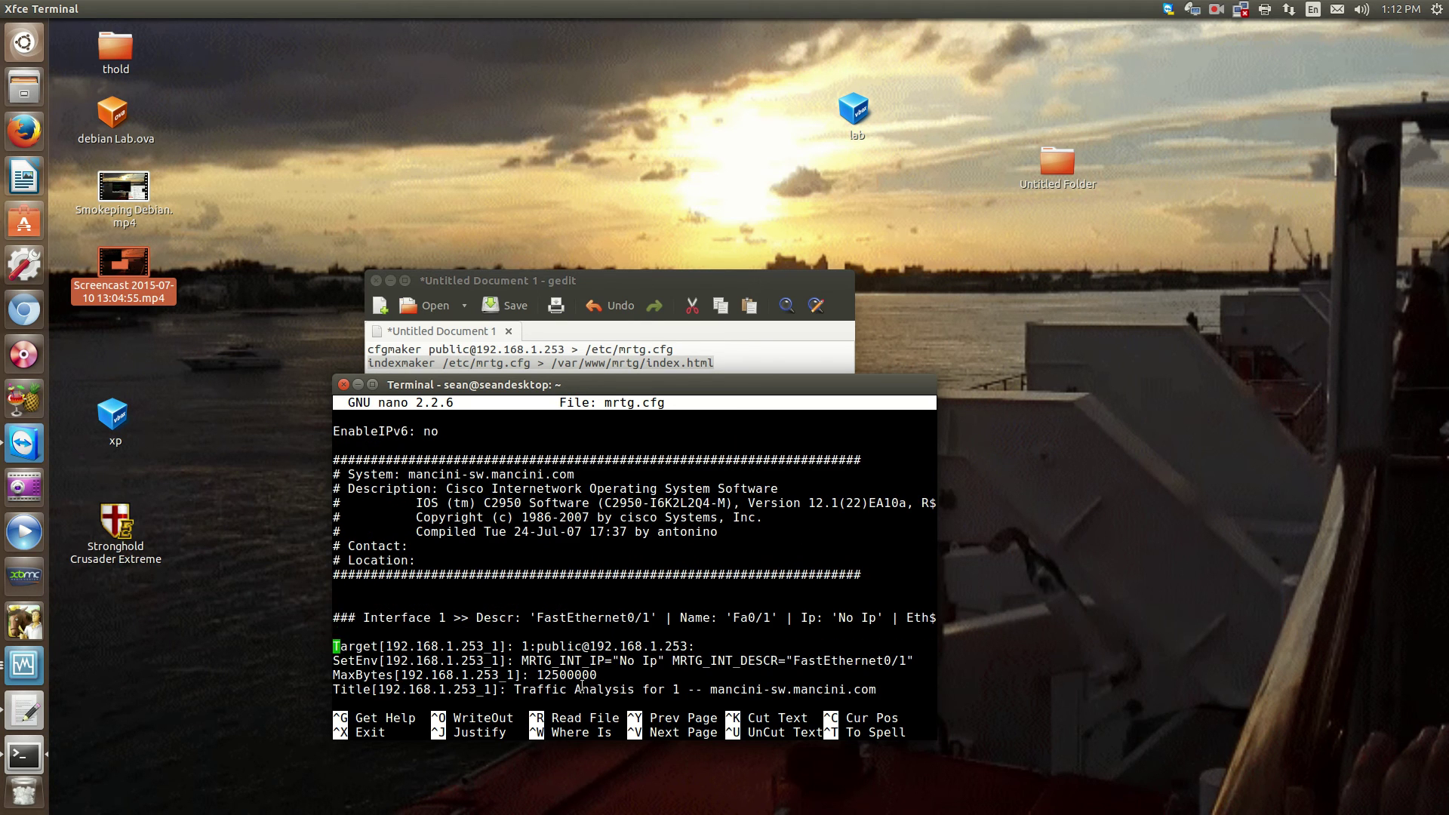
key(Down)
key(Down)
key(Down)
key(Down)
key(Down)
key(Down)
key(Down)
key(Down)
key(Down)
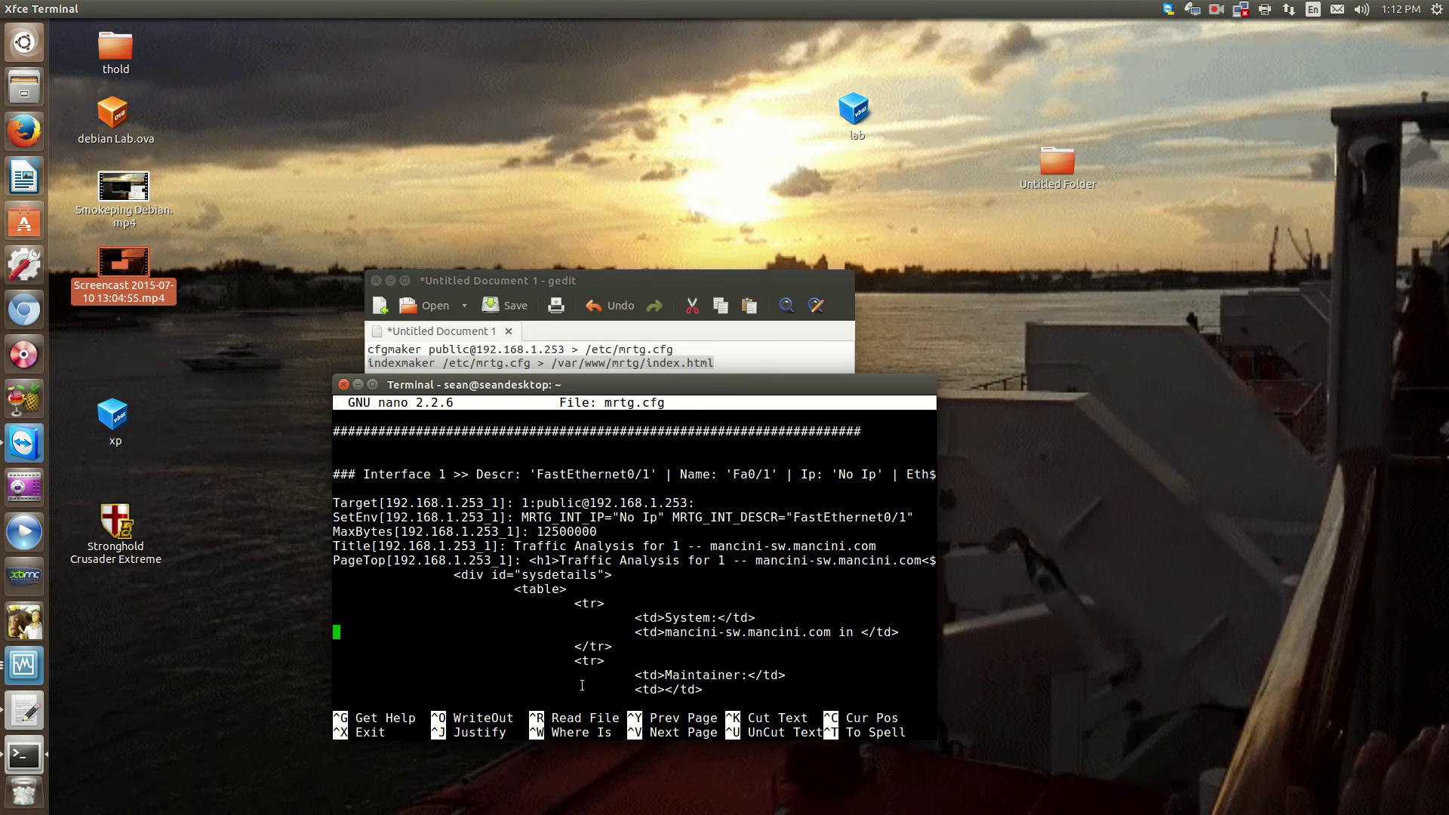
key(Down)
key(Down)
key(Down)
key(Down)
key(Down)
key(Down)
key(Down)
key(Down)
key(Down)
key(Down)
key(Down)
key(Down)
key(Down)
key(Down)
key(Down)
key(Down)
key(Down)
key(Down)
key(Down)
key(Down)
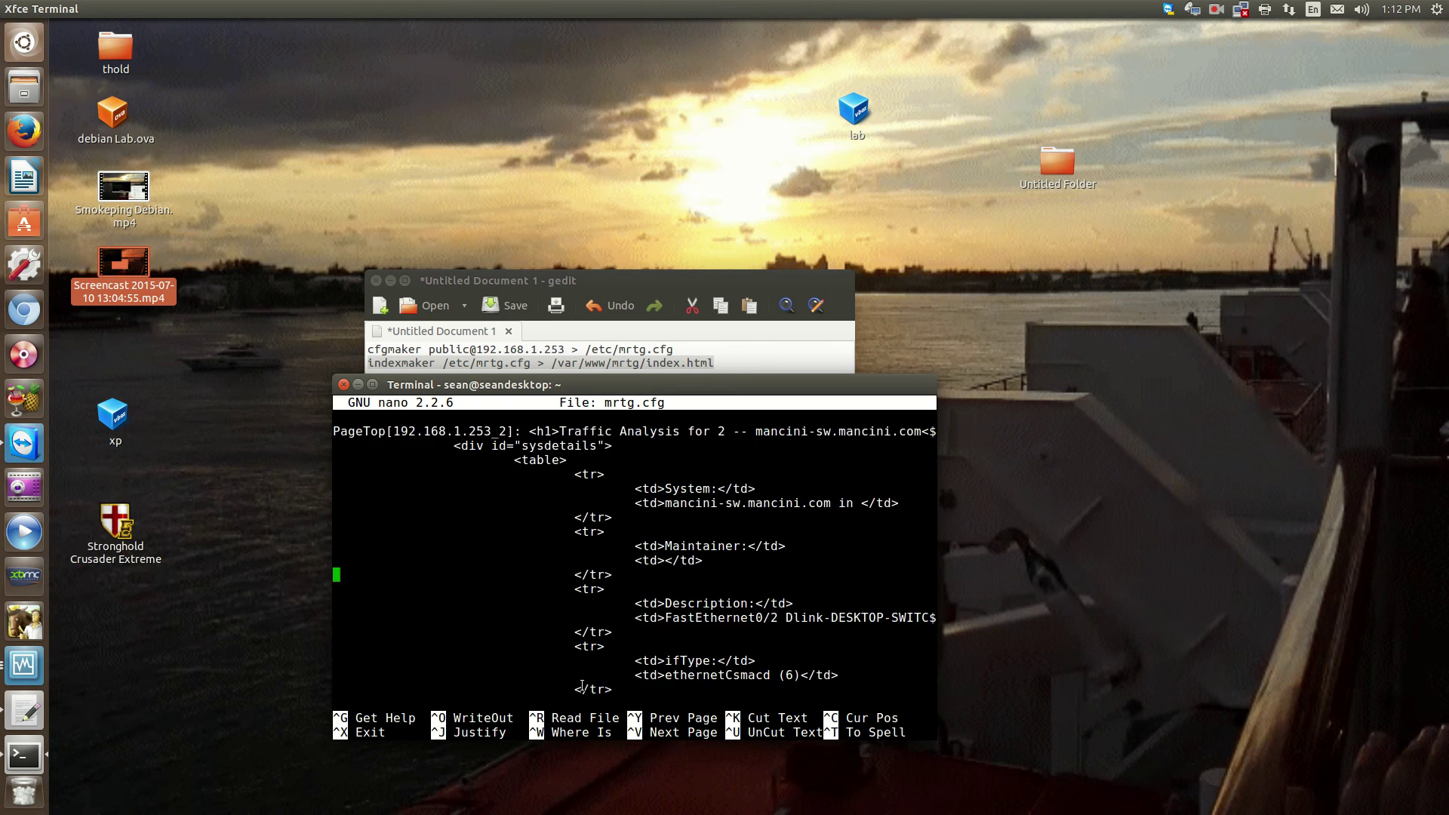
key(Down)
key(Down)
key(Down)
key(Down)
key(Down)
key(Down)
key(Down)
key(Down)
key(Down)
key(Down)
key(Down)
key(Down)
key(Down)
key(Down)
key(Down)
key(Down)
key(Down)
key(Down)
key(Down)
key(Down)
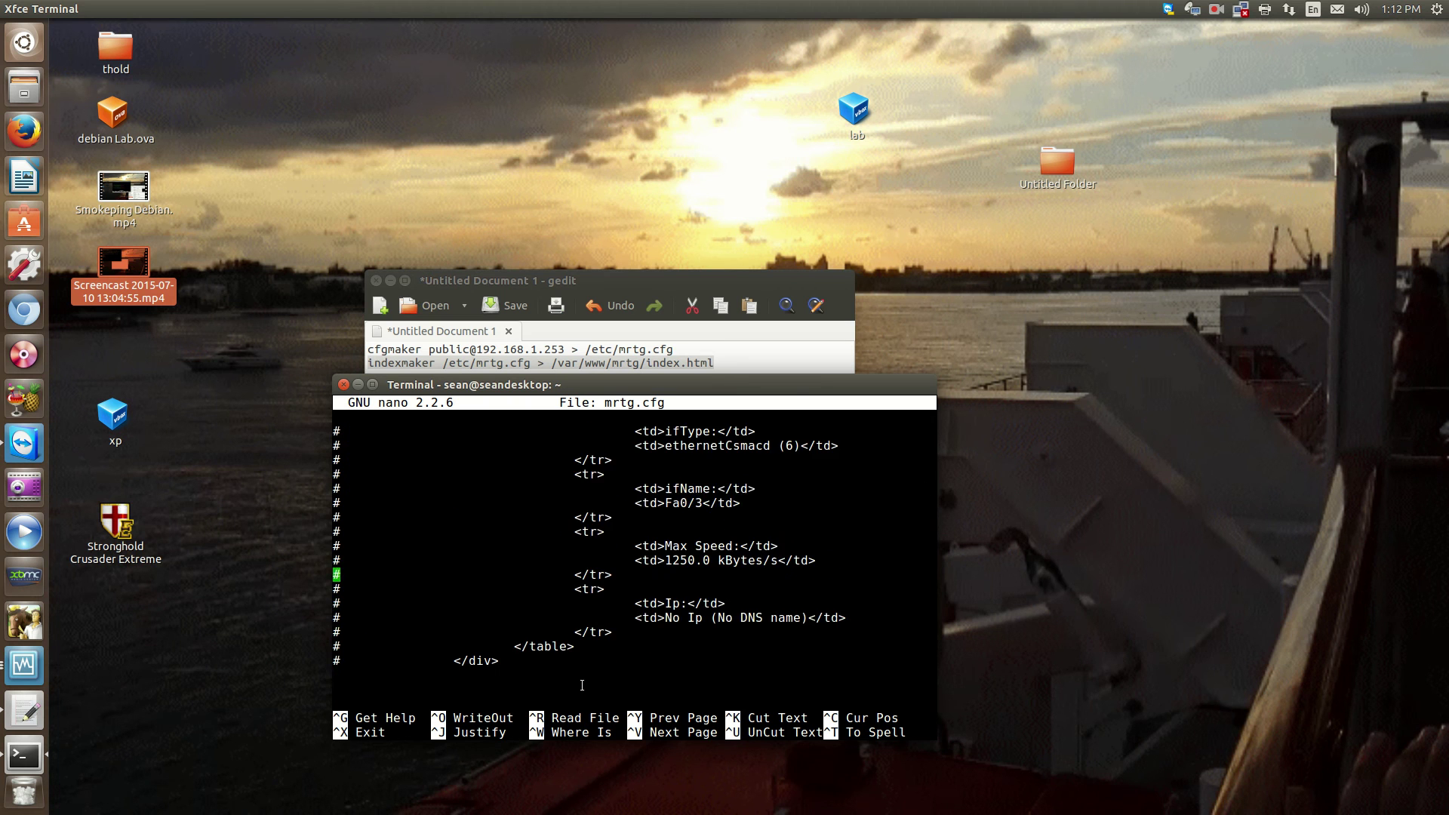
key(Down)
key(Down)
key(Down)
key(Down)
key(Down)
key(Down)
key(Down)
key(Up)
key(Up)
key(Up)
key(Up)
key(Up)
key(Up)
key(Up)
key(Up)
key(Up)
key(Up)
key(Down)
key(Down)
key(Down)
key(Down)
key(Down)
key(Down)
key(Down)
key(Down)
key(Down)
key(Down)
key(Down)
key(Down)
key(Down)
key(Down)
key(Down)
key(Down)
key(Down)
key(Down)
key(Down)
key(Down)
key(Down)
key(Down)
key(Down)
key(Down)
key(Down)
key(Down)
key(Down)
key(Down)
key(Down)
key(Down)
key(Down)
key(Down)
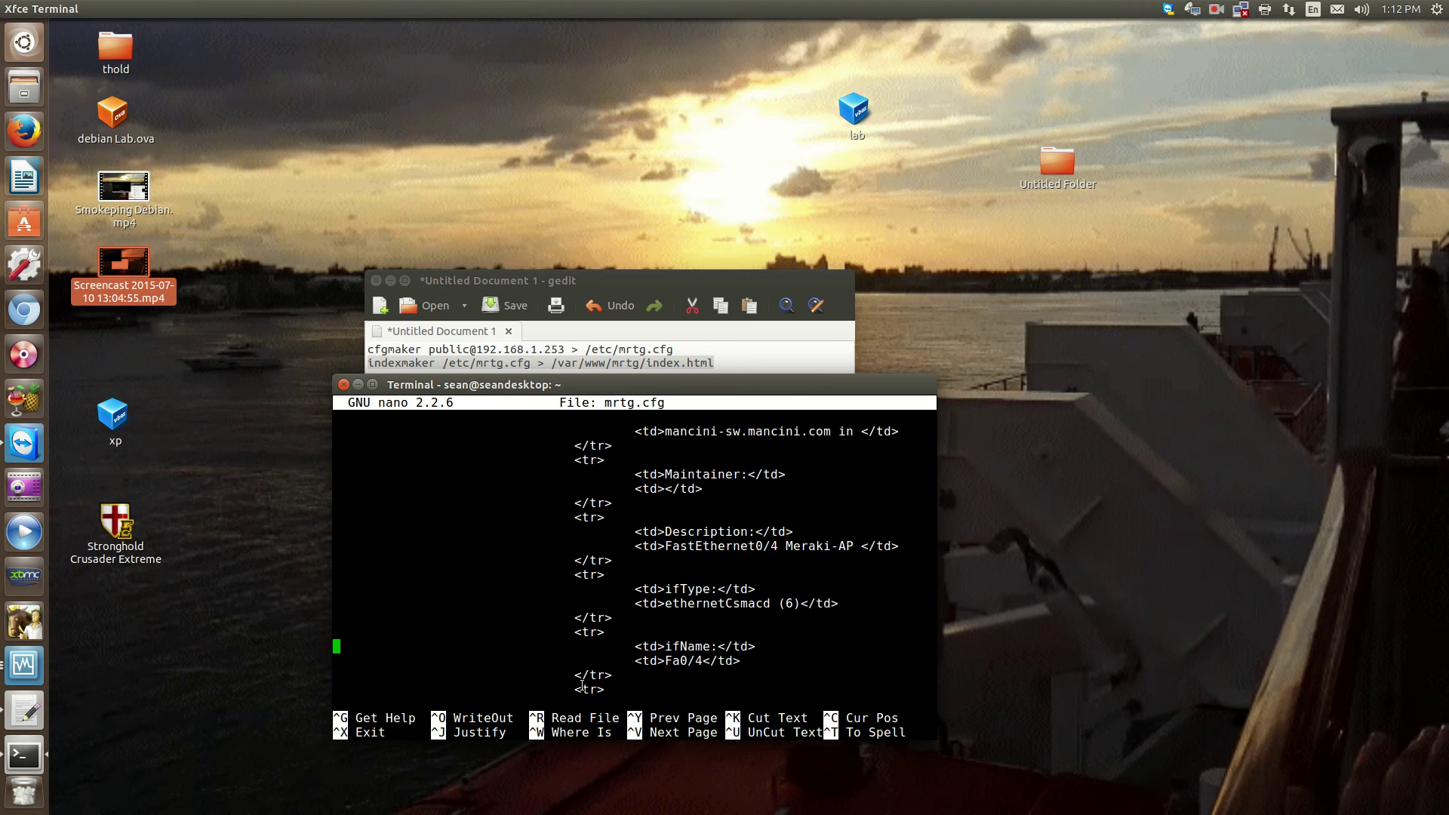
key(Up)
key(Up)
key(Up)
key(Up)
key(Up)
key(Up)
key(Up)
key(Up)
key(Up)
key(Up)
key(Up)
key(Up)
key(Up)
key(Up)
key(Up)
key(Up)
key(Up)
key(Up)
key(Up)
key(Up)
key(Up)
key(Up)
key(Up)
key(Up)
key(Up)
key(Up)
key(Up)
key(Up)
key(Up)
key(Down)
key(Down)
key(Down)
key(Down)
key(Down)
key(Down)
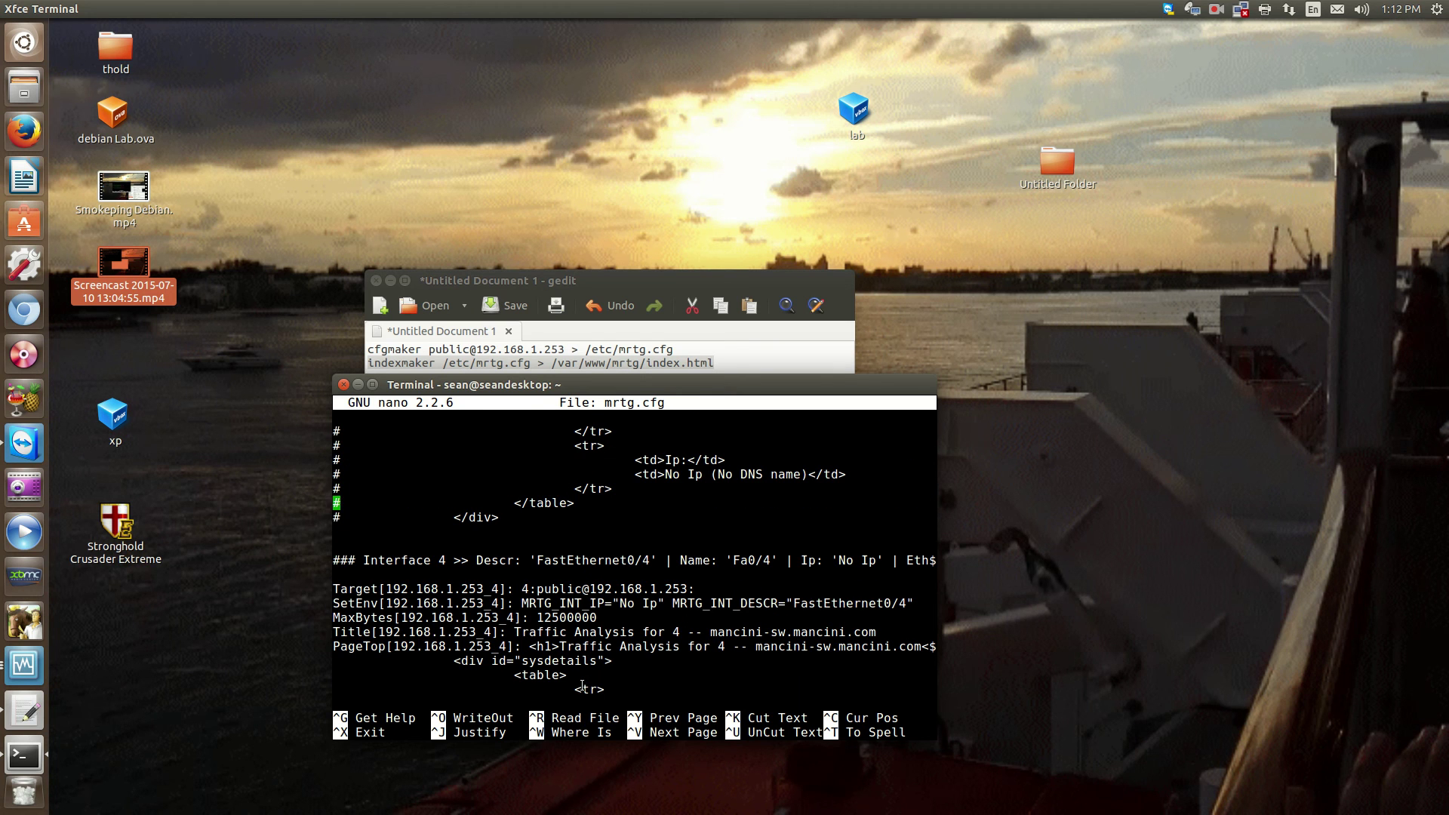
Remove the leading # from the interface 4 Target, SetEnv, MaxBytes and Title lines
key(Down)
text(#)
key(Down)
key(Left)
text(#)
key(Down)
key(Left)
text(#)
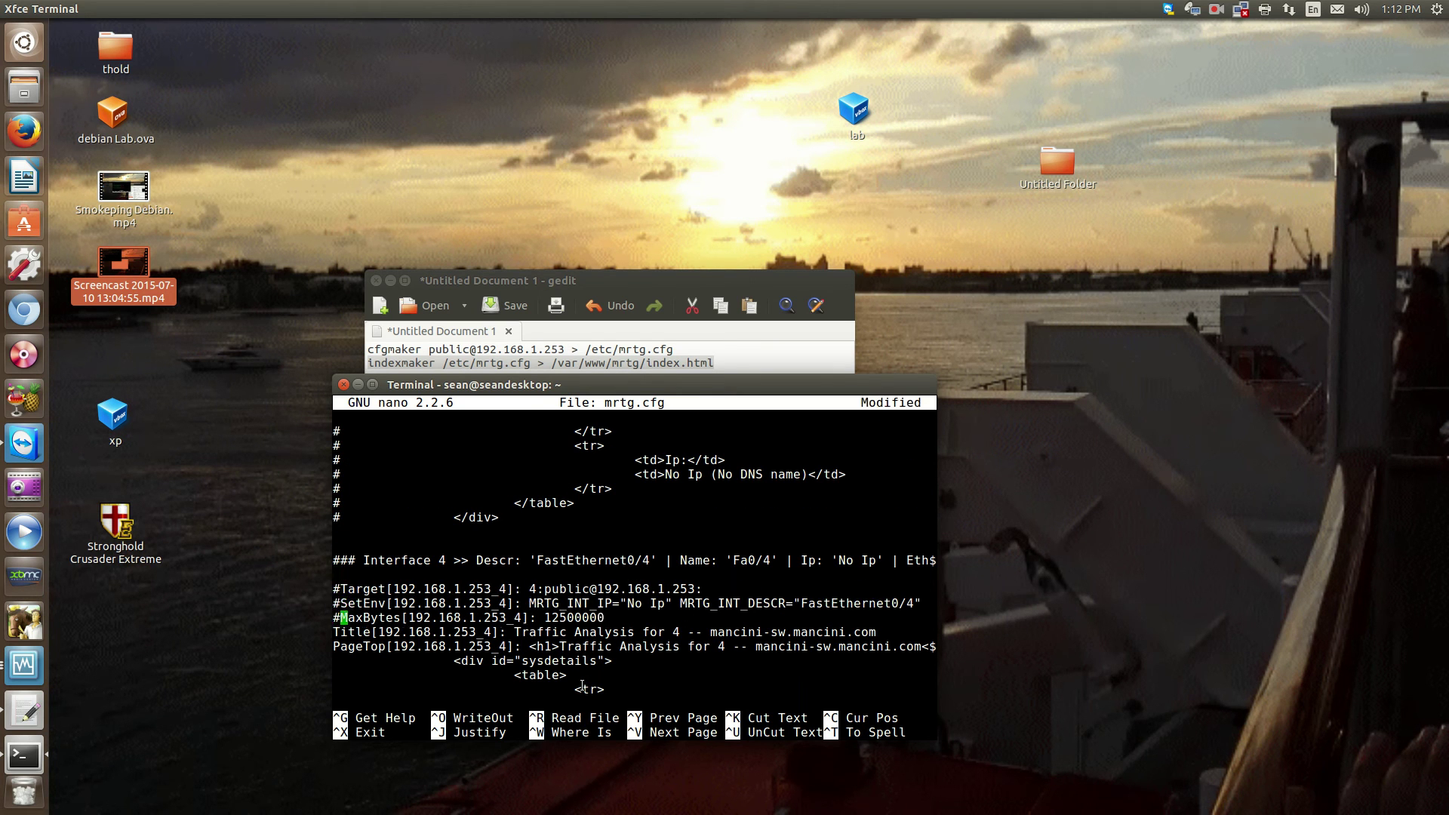
key(Down)
key(Left)
text(#)
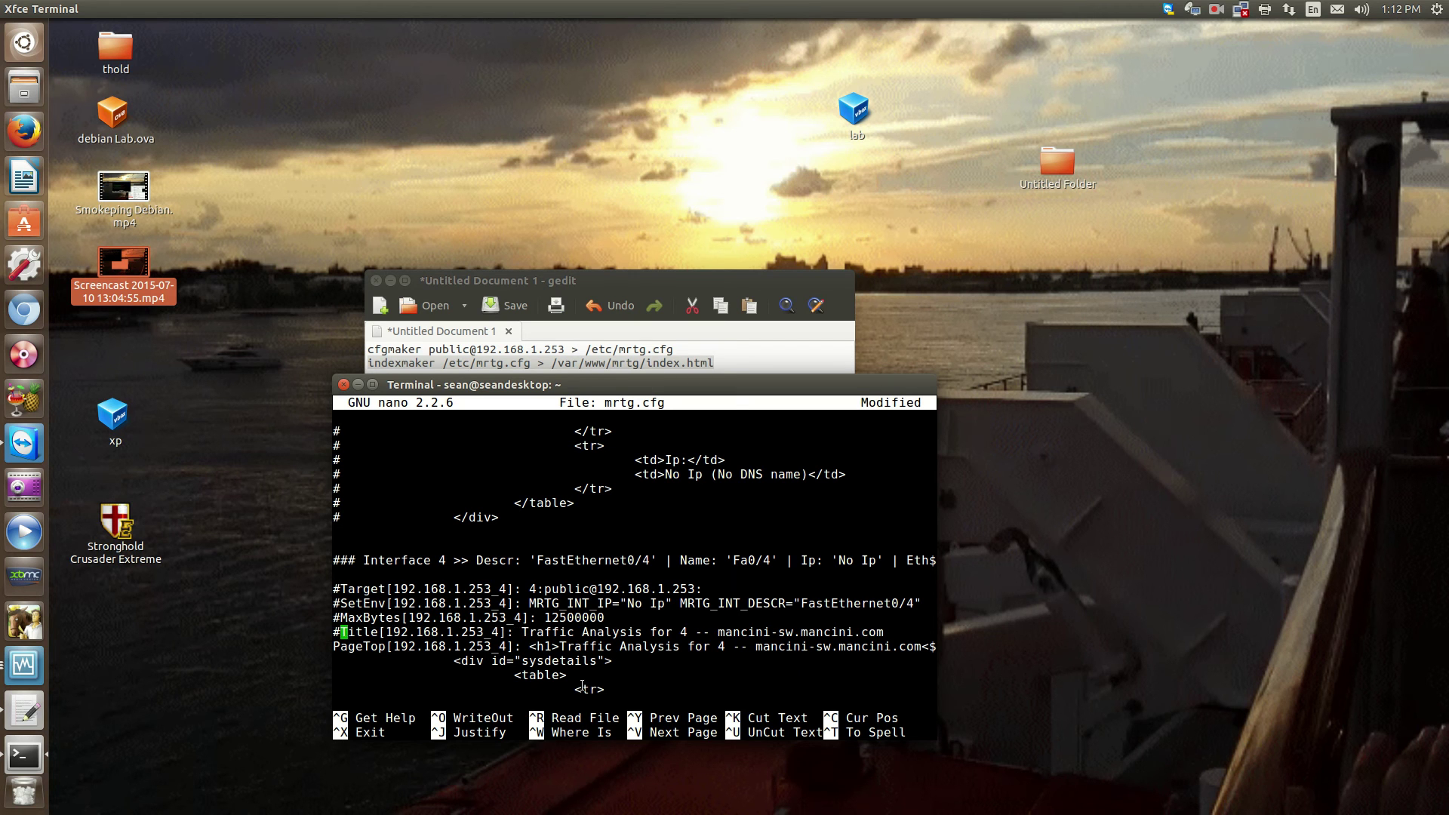
key(BackSpace)
key(Up)
key(Right)
key(BackSpace)
key(Up)
key(Right)
key(BackSpace)
key(Up)
key(Right)
key(BackSpace)
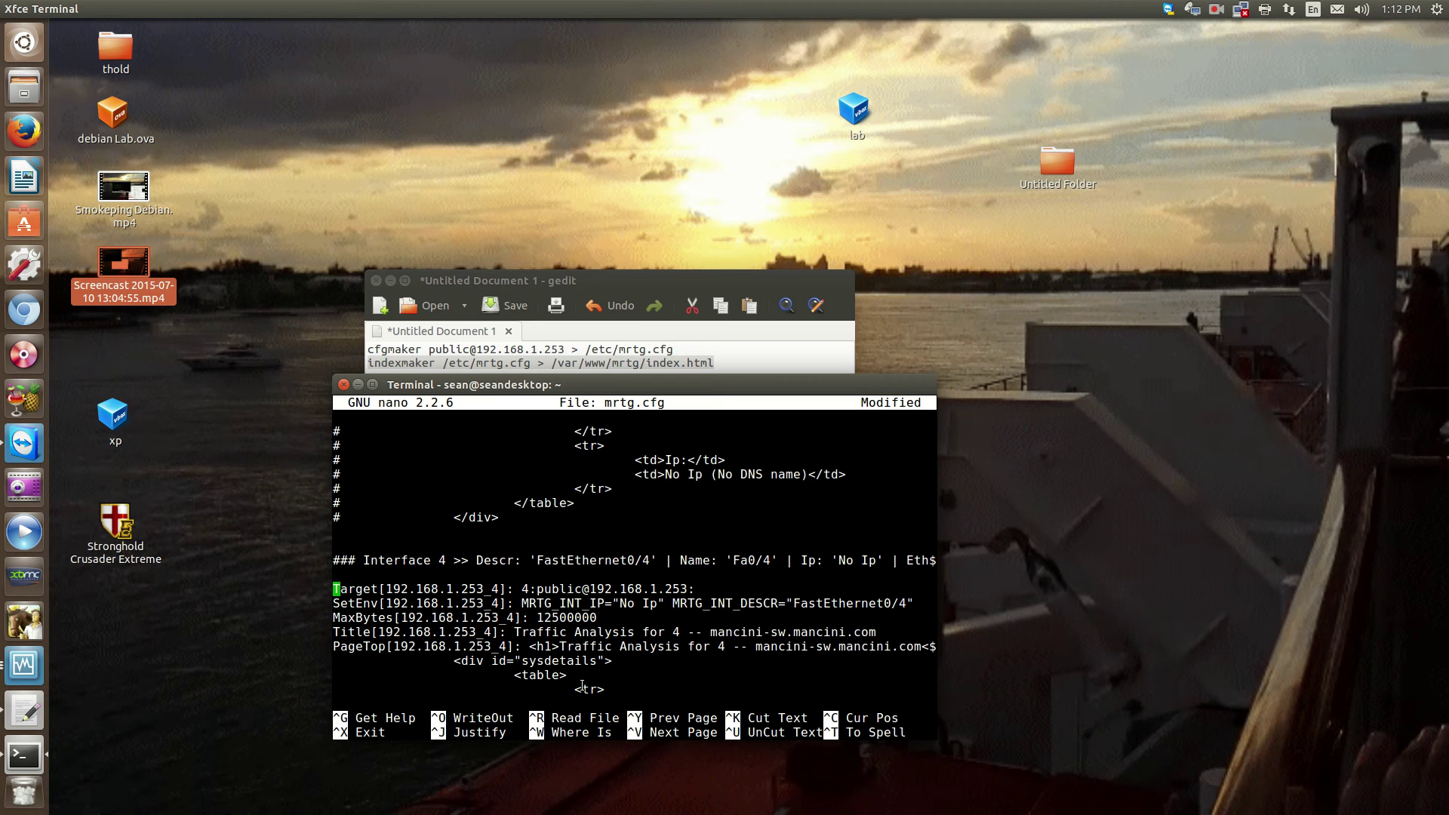
Review the file from the top down to interface 4 and save mrtg.cfg with Ctrl+O
key(Up)
key(Up)
key(Up)
key(Up)
key(Up)
key(Up)
key(Up)
key(Up)
key(Up)
key(Up)
key(Up)
key(Up)
key(Up)
key(Up)
key(Up)
key(Up)
key(Up)
key(Up)
key(Up)
key(Up)
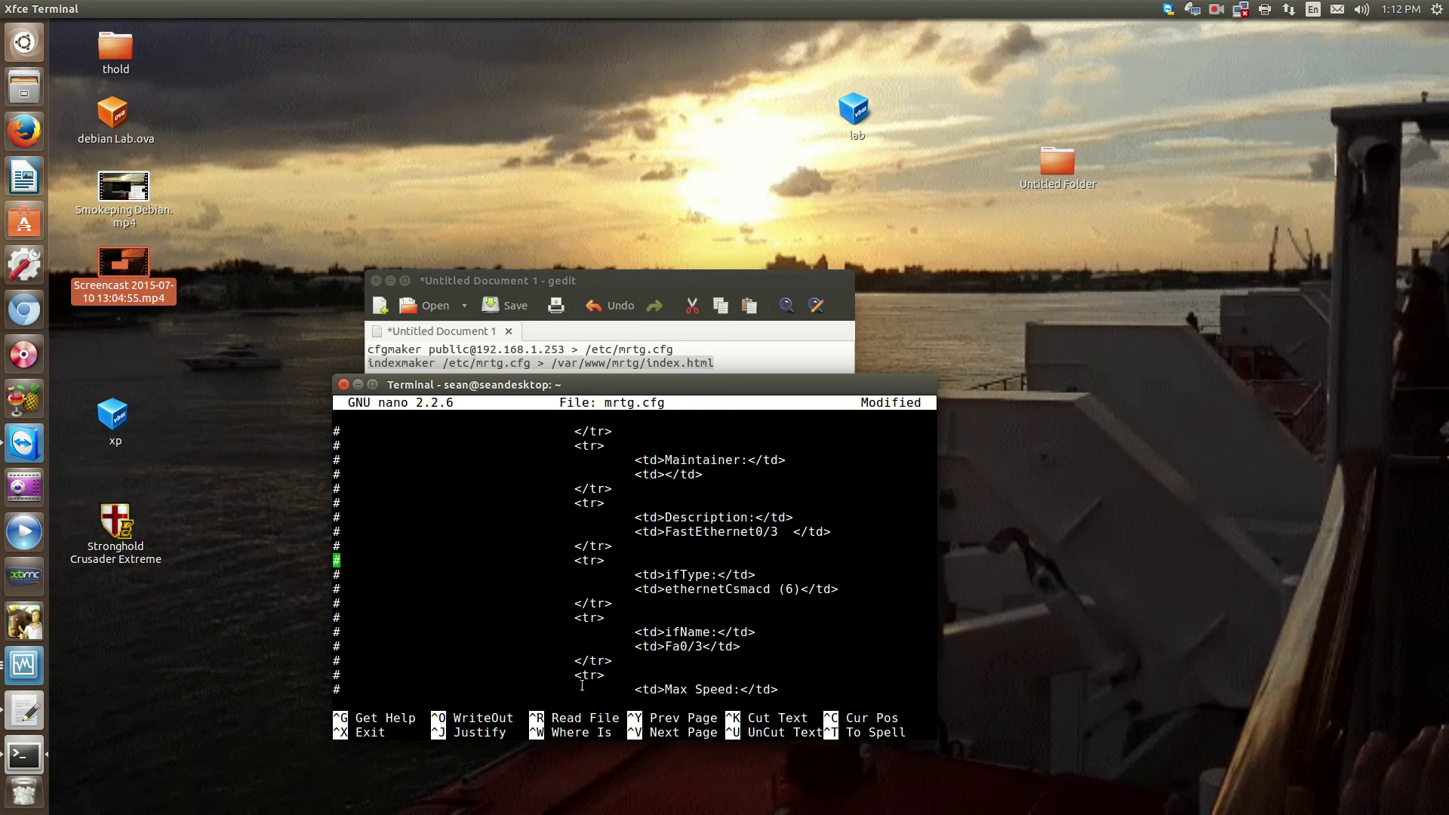
key(Up)
key(Up)
key(Up)
key(Up)
key(Up)
key(Up)
key(Up)
key(Up)
key(Up)
key(Up)
key(Up)
key(Up)
key(Up)
key(Up)
key(Up)
key(Up)
key(Up)
key(Up)
key(Up)
key(Up)
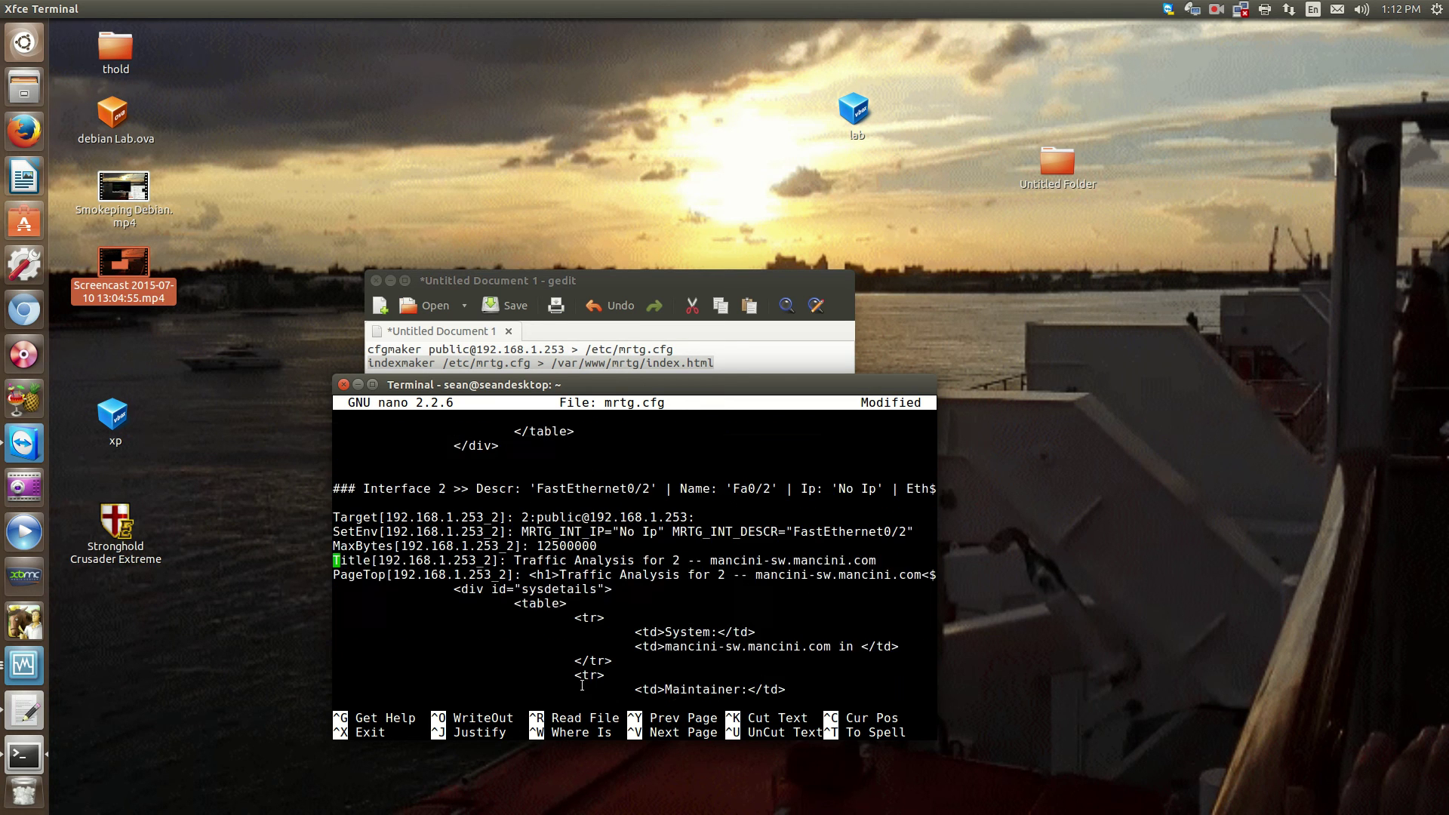
key(Up)
key(Up)
key(Up)
key(Up)
key(Up)
key(Up)
key(Up)
key(Up)
key(Up)
key(Up)
key(Up)
key(Up)
key(Up)
key(Up)
key(Up)
key(Up)
key(Up)
key(Up)
key(Up)
key(Up)
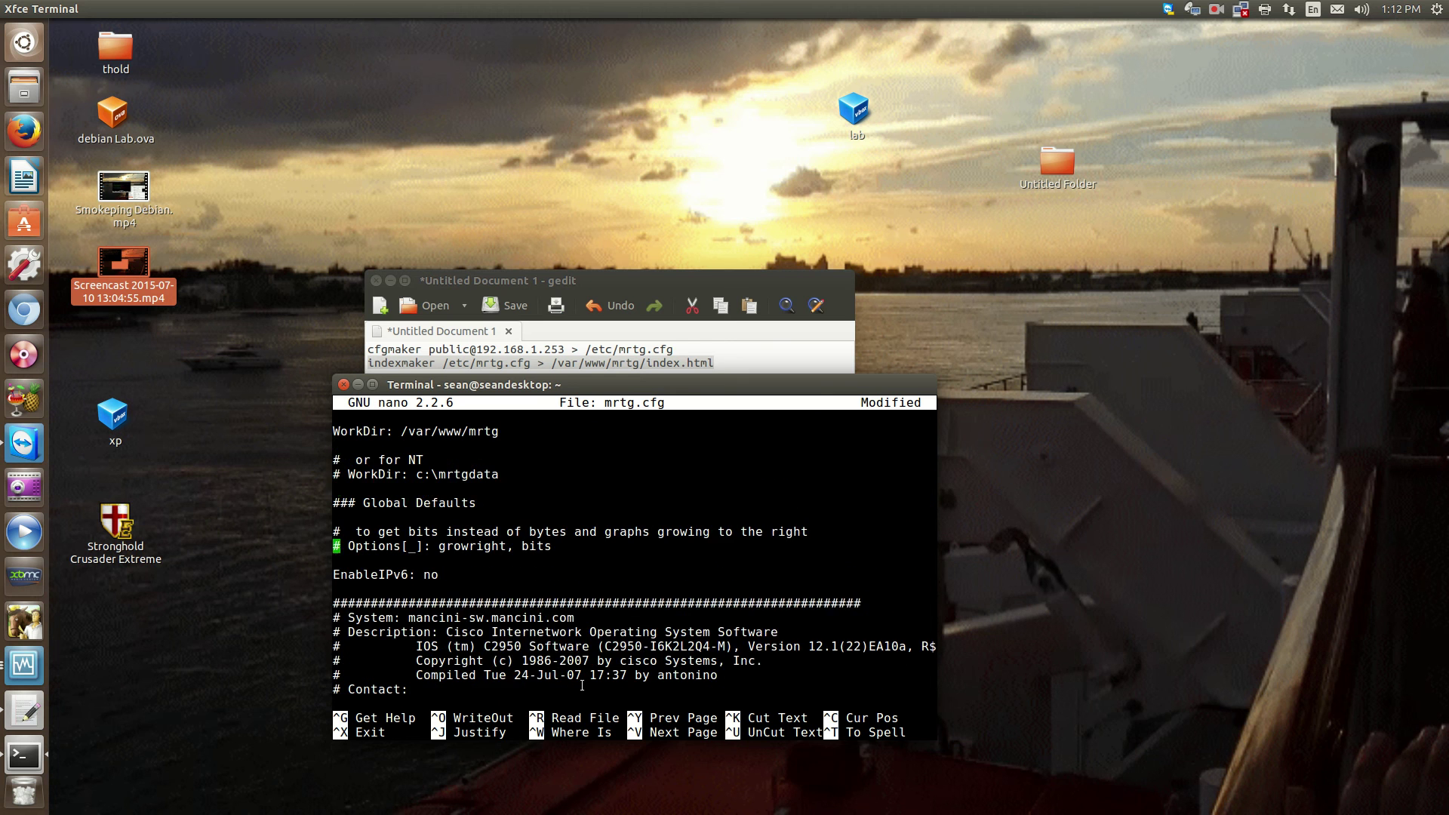
key(Up)
key(Up)
key(Up)
key(Down)
key(Down)
key(Down)
key(Down)
key(Down)
key(Down)
key(Down)
key(Down)
key(Down)
key(Down)
key(Down)
key(Down)
key(Down)
key(Down)
key(Down)
key(Down)
key(Down)
key(Down)
key(Down)
key(Down)
key(Down)
key(Down)
key(Down)
key(Down)
key(Down)
key(Down)
key(Down)
key(Down)
key(Down)
key(Down)
key(Down)
key(Down)
key(Down)
key(Down)
key(Down)
key(Down)
key(Down)
key(Down)
key(Down)
key(Down)
key(Down)
key(Down)
key(Down)
key(Down)
key(Down)
key(Down)
key(Down)
key(Down)
key(Down)
key(Down)
key(Down)
key(Down)
key(Down)
key(Down)
key(Down)
key(Down)
key(Down)
key(Down)
key(Down)
key(Down)
key(Down)
key(Down)
key(Down)
key(Down)
key(Down)
key(Down)
key(Down)
key(Down)
key(Down)
key(Down)
key(Down)
key(Down)
key(Down)
key(Down)
key(Down)
key(Down)
key(Down)
key(Down)
key(Down)
key(Down)
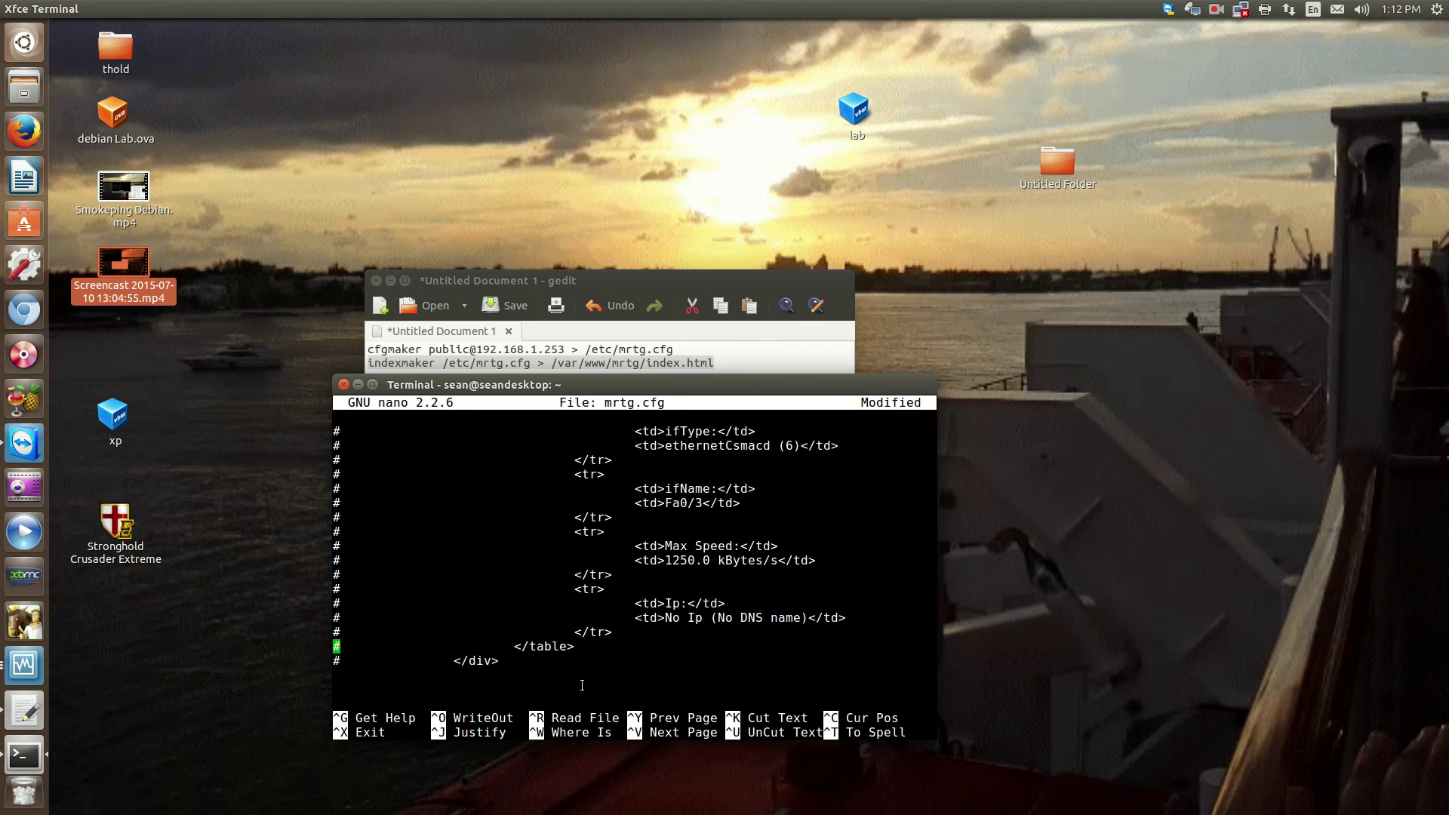
key(Down)
key(Down)
key(Down)
key(Down)
key(Down)
key(Down)
key(Down)
key(Down)
key(Down)
key(Down)
key(Down)
key(Down)
key(Down)
key(Down)
key(Down)
key(Down)
key(Down)
key(Down)
key(Down)
key(Down)
key(Down)
key(Down)
key(Down)
key(Down)
key(Down)
key(Down)
key(Down)
key(Down)
key(Down)
key(Down)
key(Down)
key(Down)
key(Down)
key(Down)
key(Down)
key(Down)
key(Down)
key(Down)
key(Down)
key(Down)
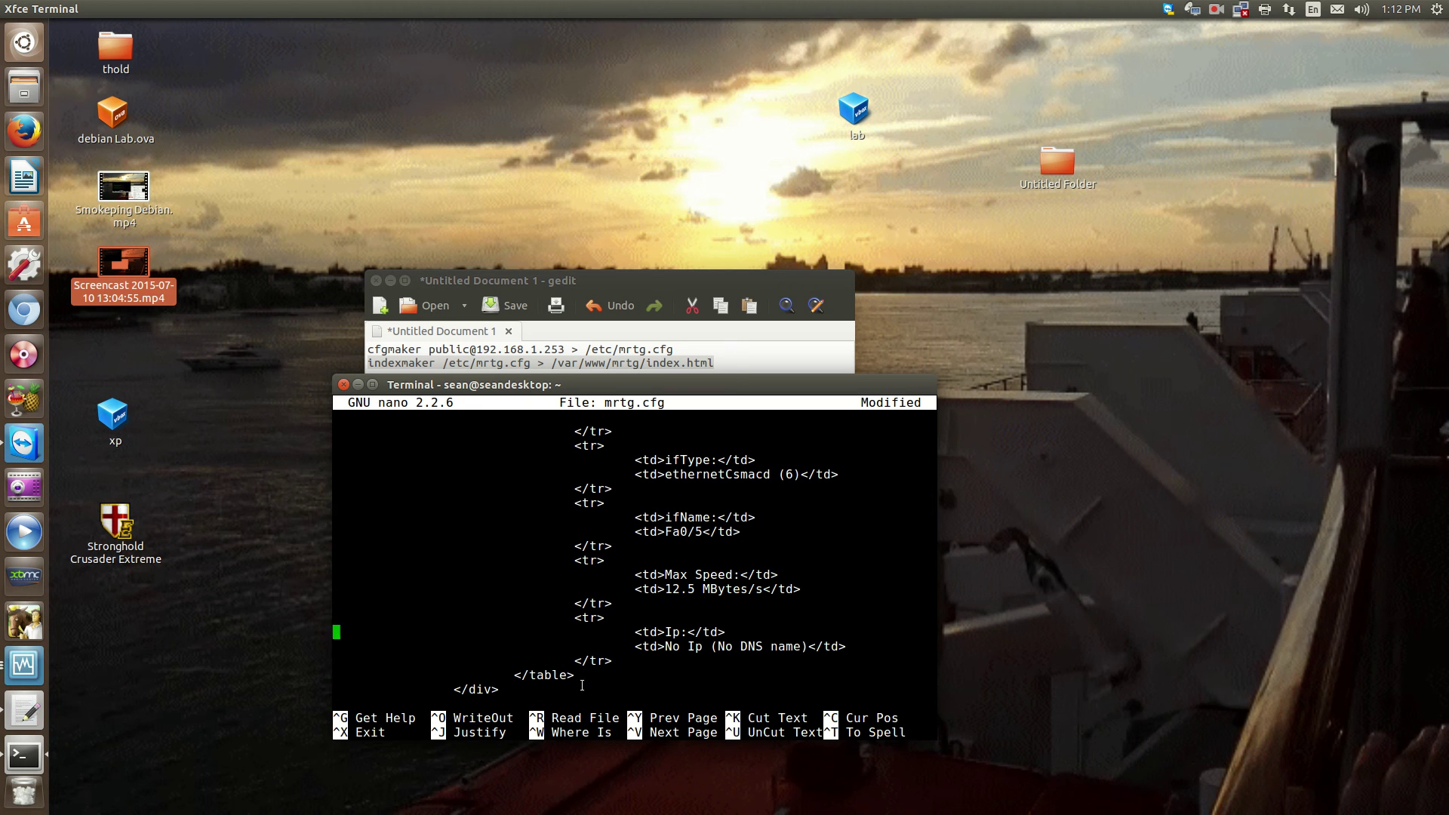
key(ctrl+o)
Save mrtg.cfg, exit nano, and change to the home directory with cd ~
key(Return)
key(ctrl+x)
key(Return)
key(Return)
key(Return)
key(Return)
key(Return)
key(Return)
key(Return)
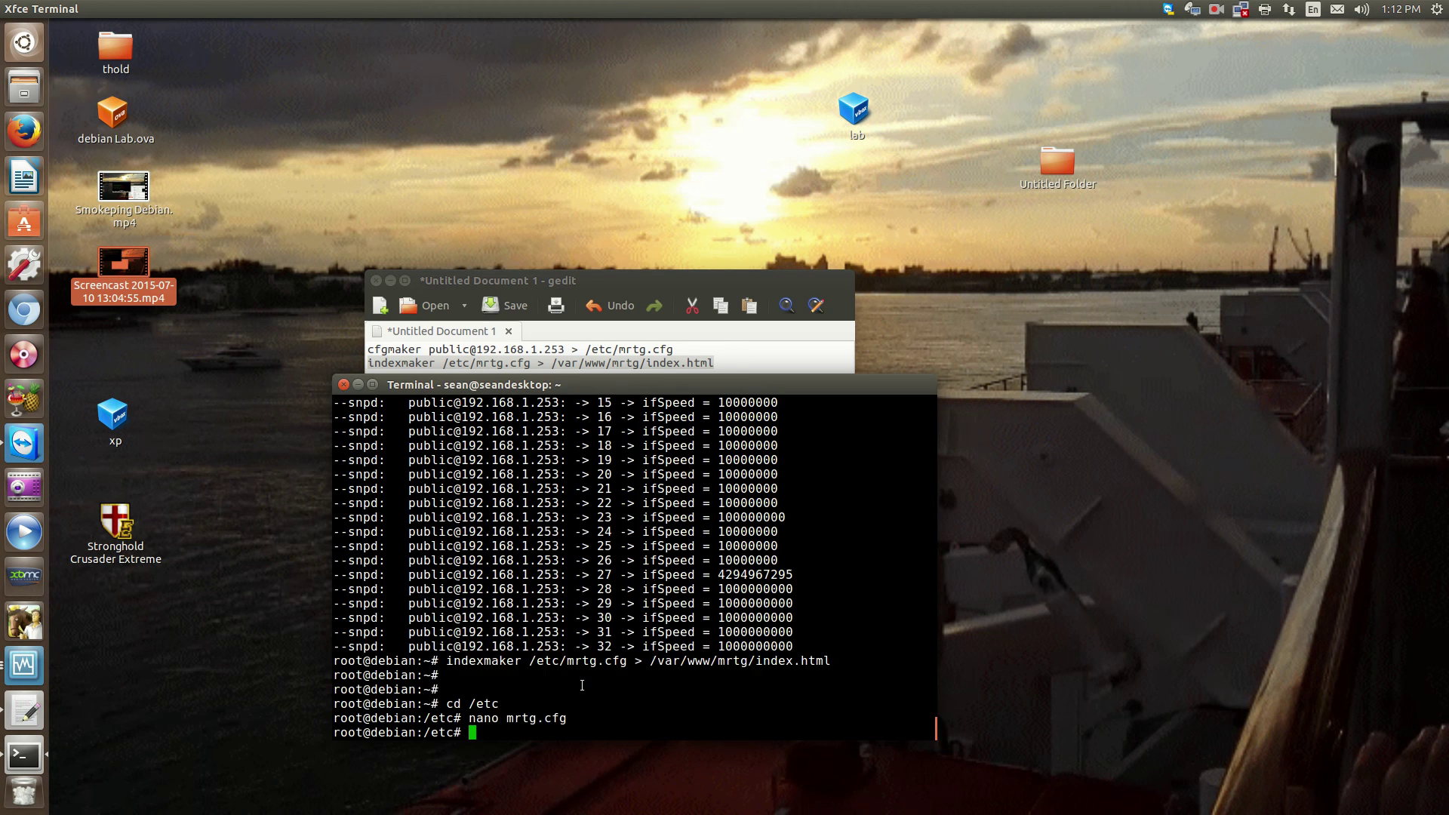
text(cd ~)
key(Return)
key(Return)
key(Return)
key(Return)
key(Return)
Open root's crontab with crontab -e, look through it, and quit without saving
key(Return)
text(cro)
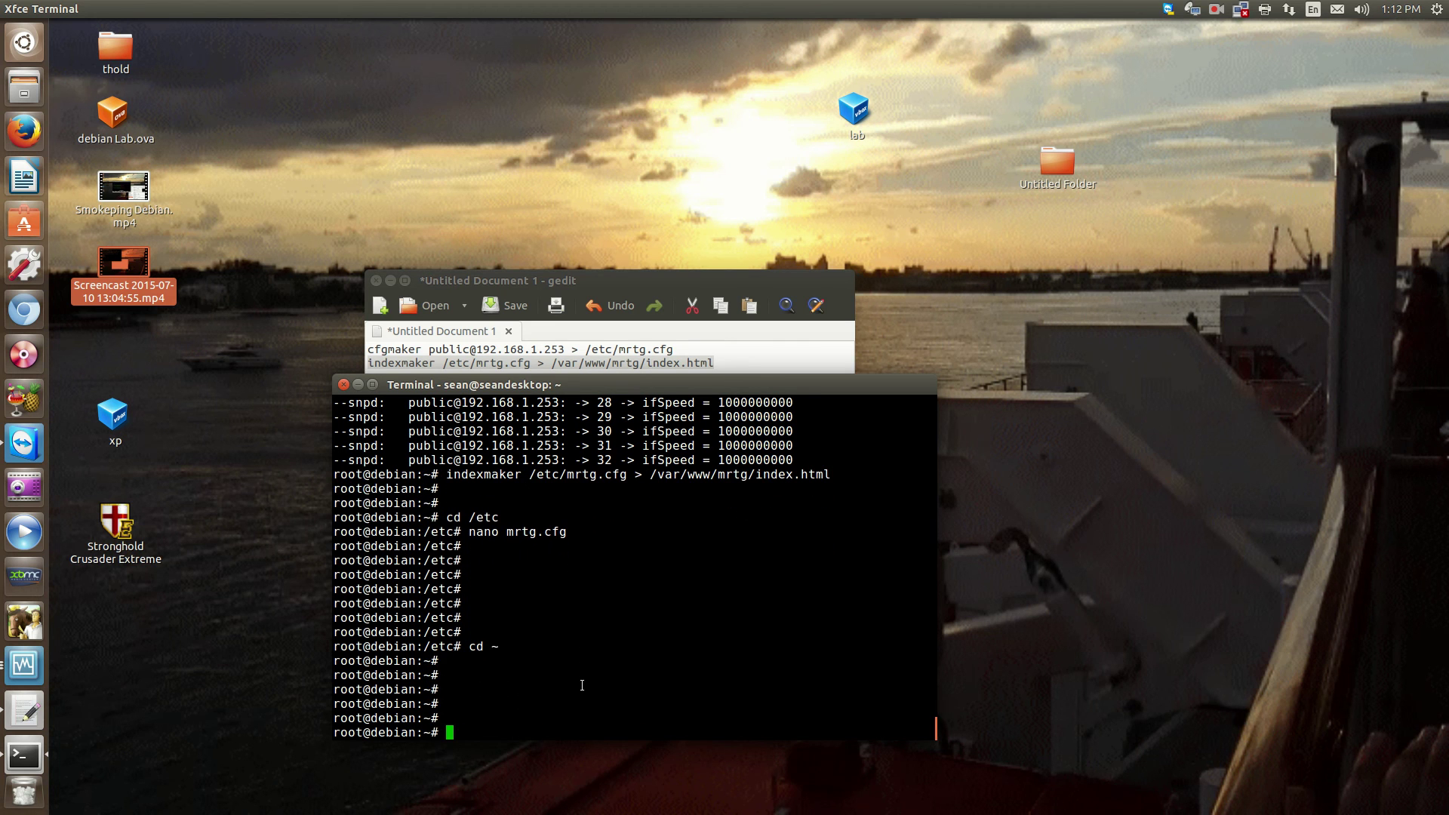
text(ntab -e)
key(Return)
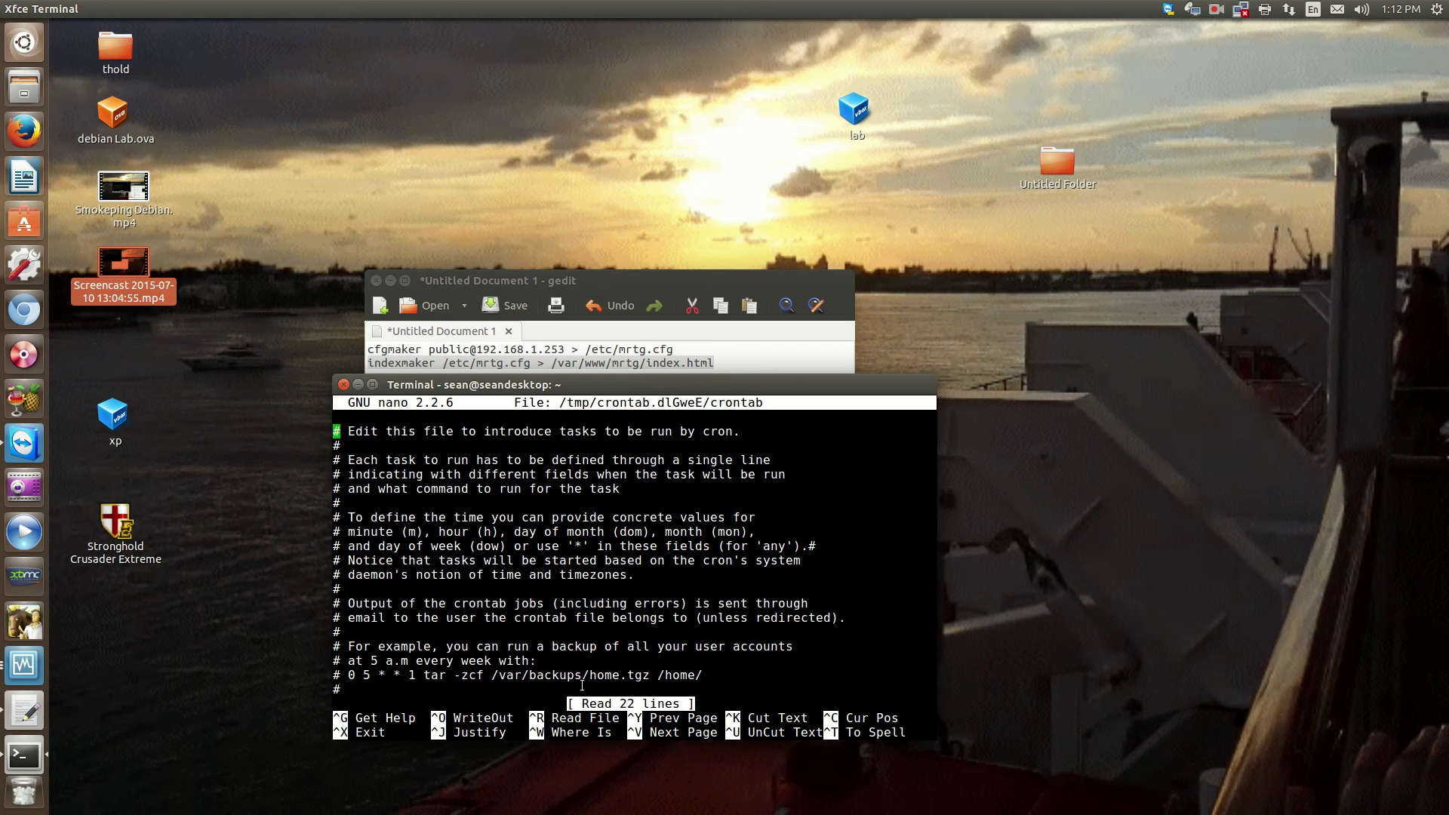
key(Down)
key(Down)
key(Down)
key(Down)
key(Down)
key(Down)
key(Down)
key(Down)
key(Down)
key(Down)
key(Down)
key(Down)
key(Down)
key(Down)
key(Down)
key(Down)
key(Down)
key(Down)
key(Down)
key(Down)
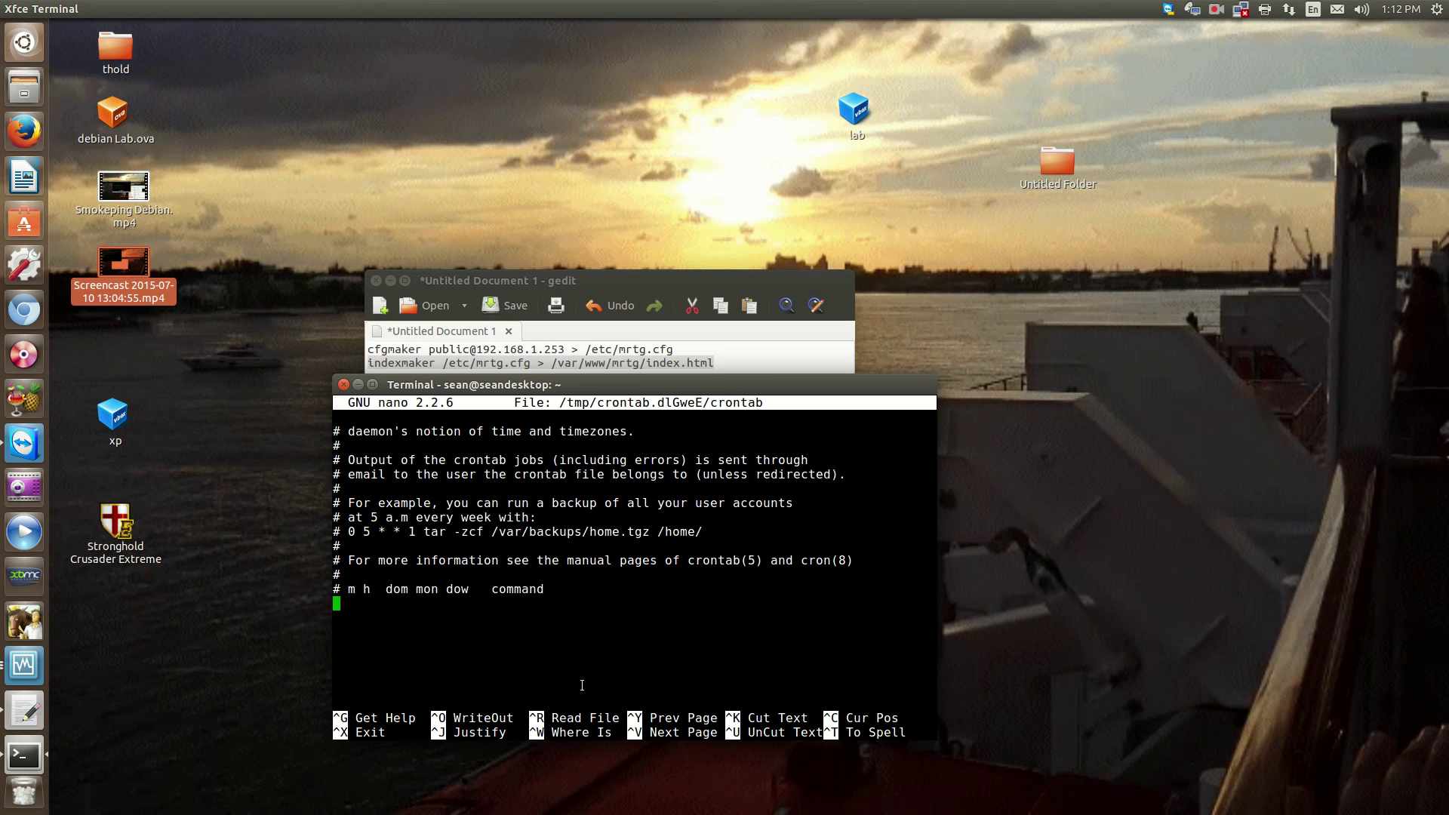
key(Return)
key(Up)
key(ctrl+x)
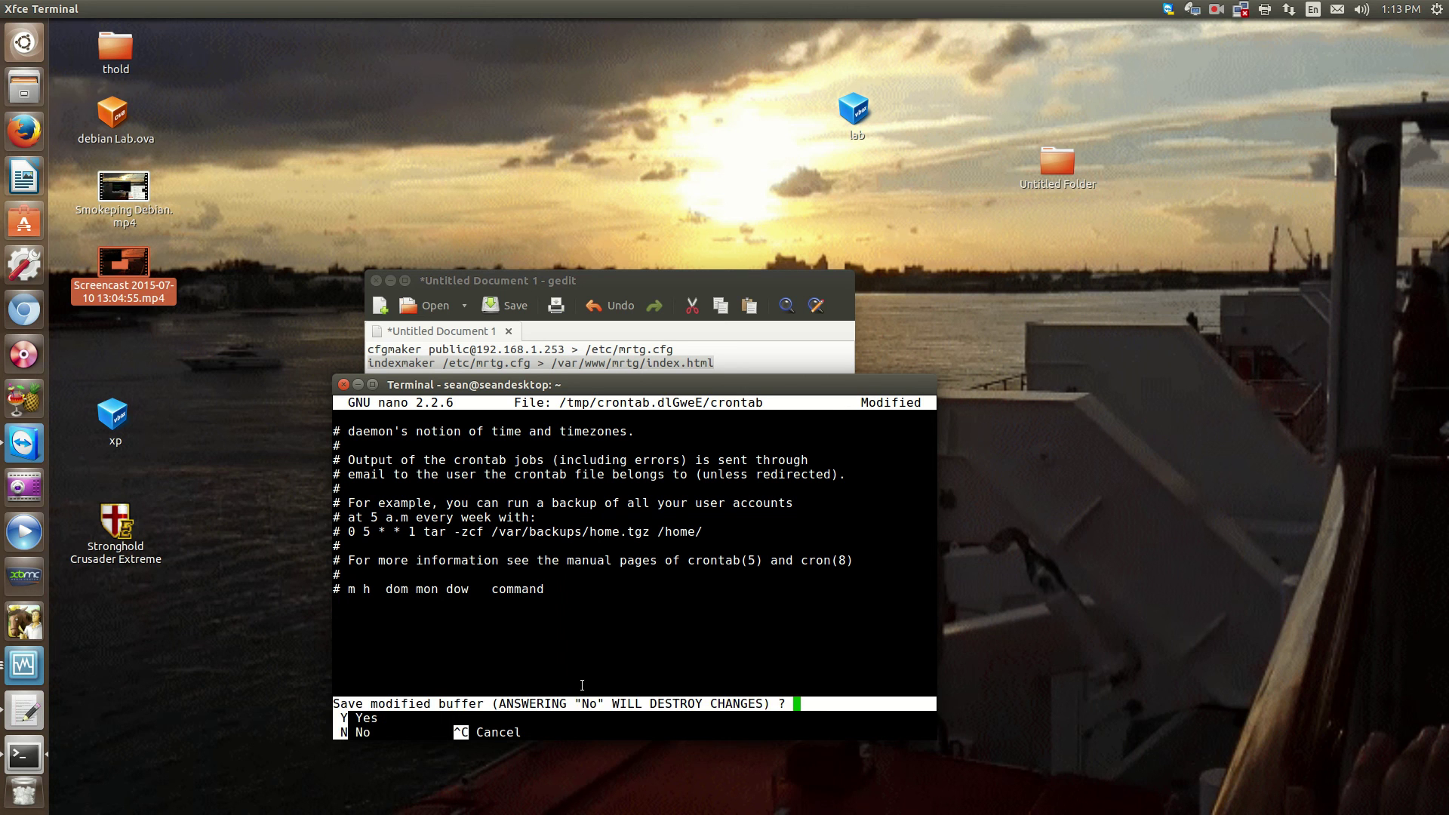
key(n)
key(Return)
key(Return)
key(Return)
key(Return)
key(Return)
key(Return)
key(Return)
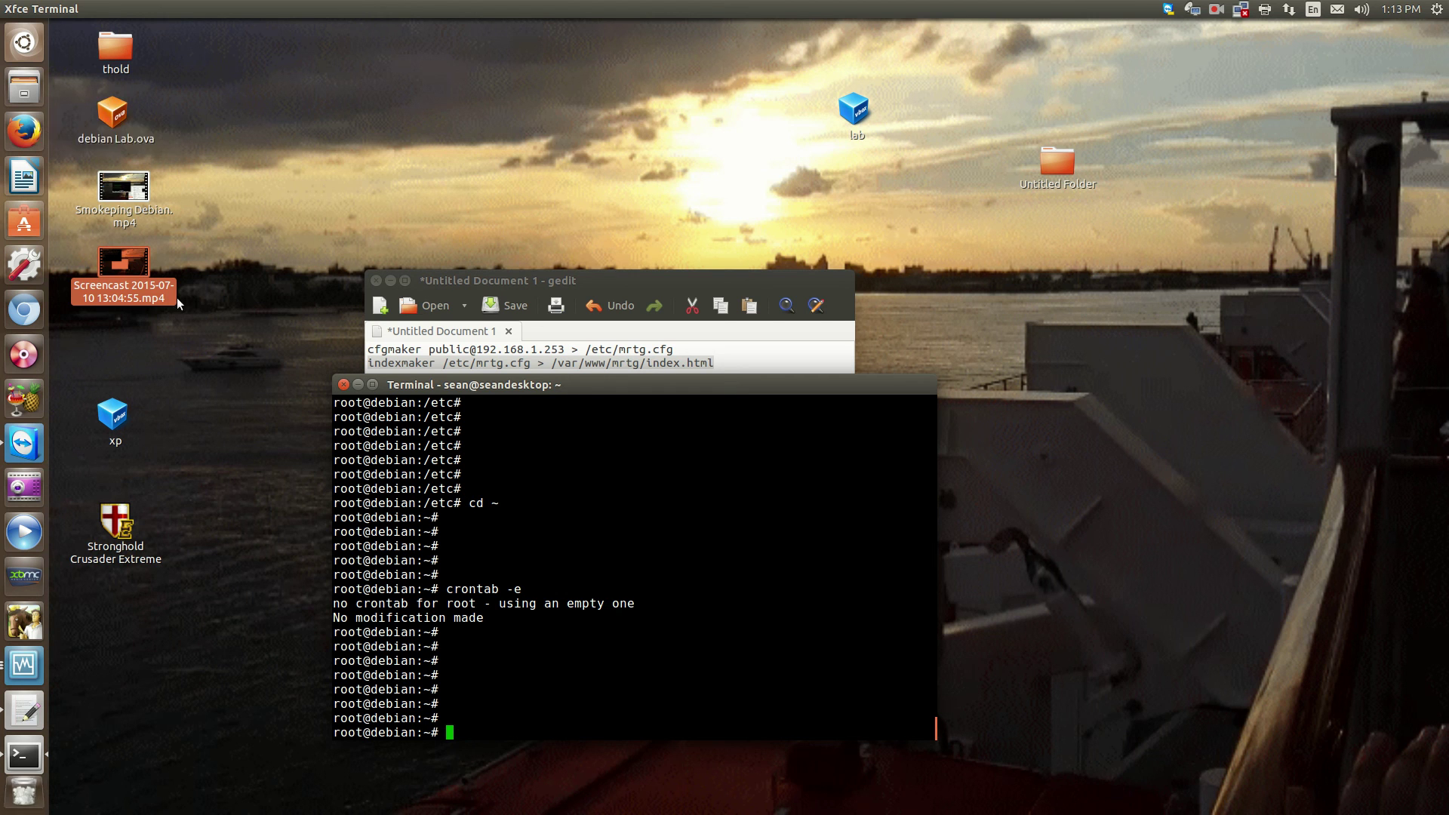
Check the machine's IP with ifconfig, then load 192.168.1.149/mrtg in a new Firefox tab
text(ifconfig)
key(Return)
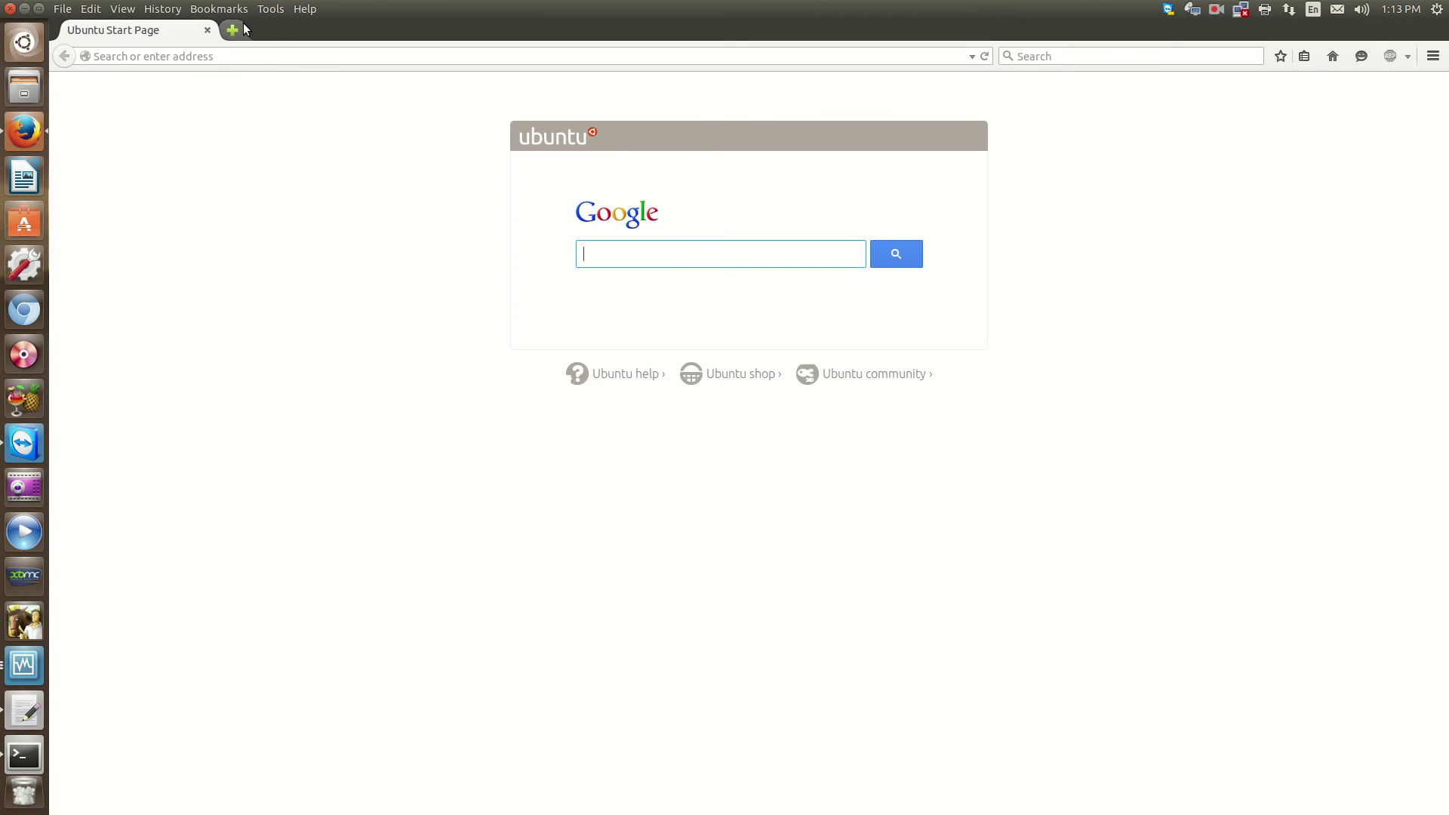
click(232, 29)
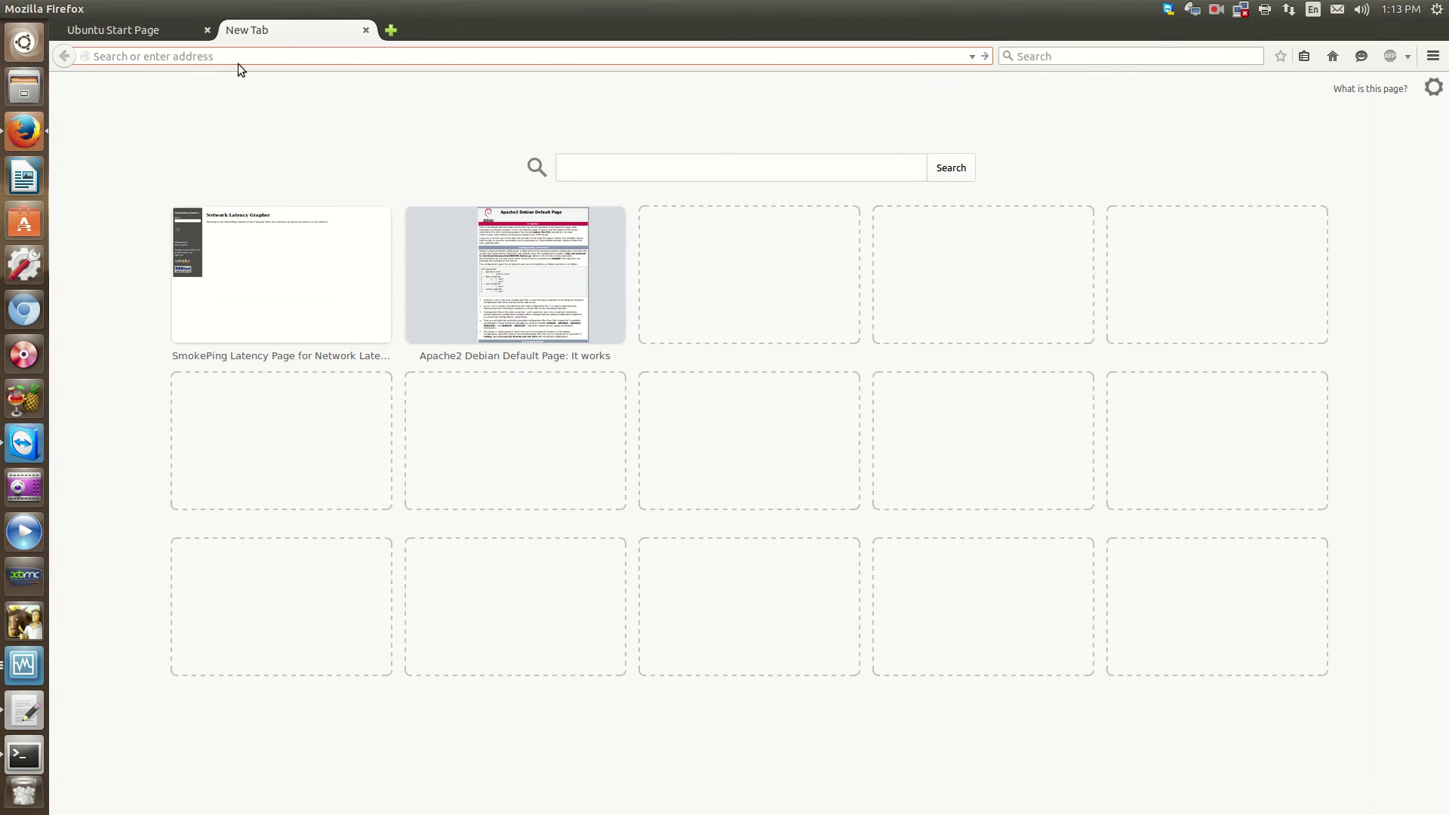
text(192.168.1.1)
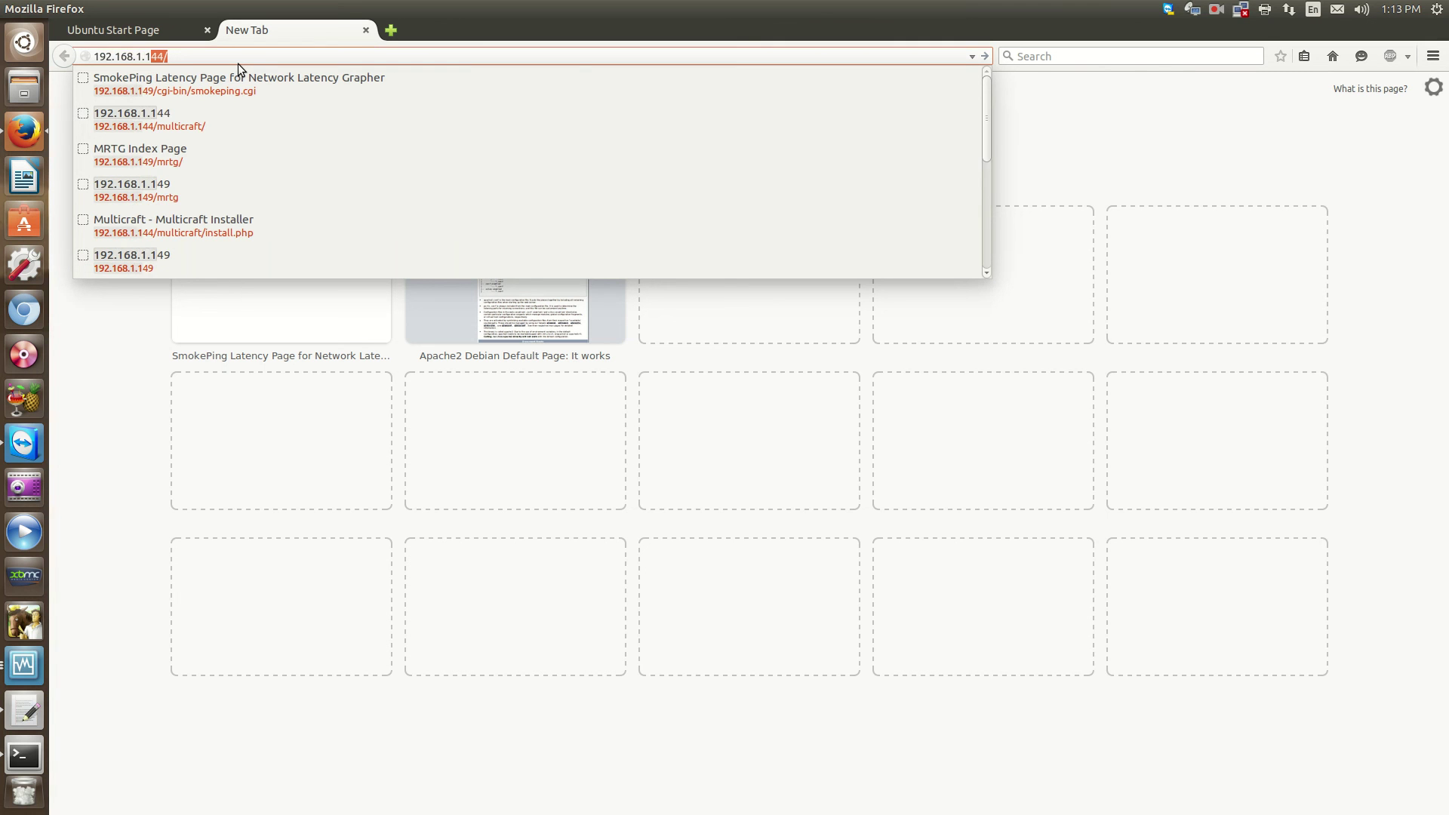
text(49)
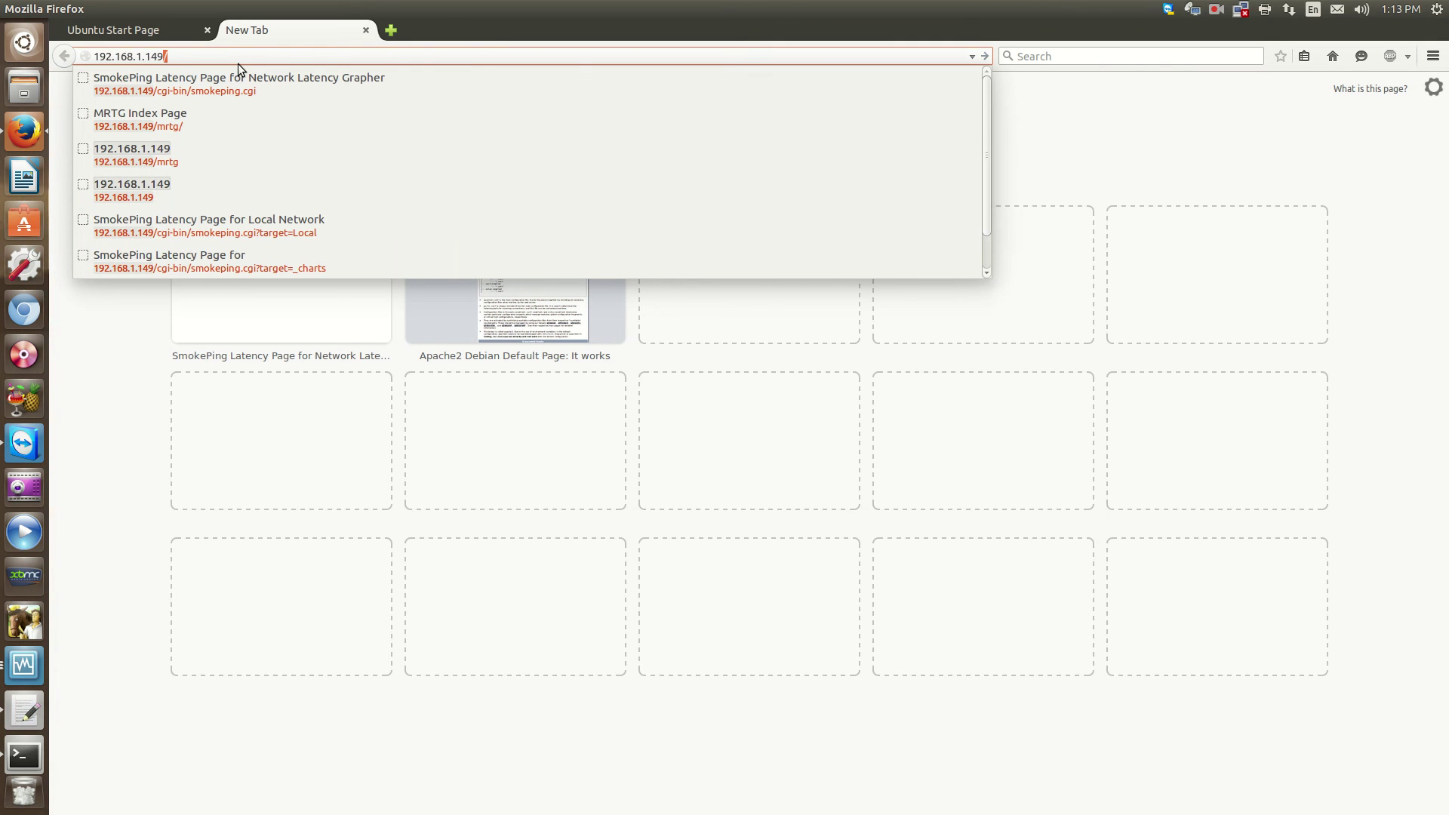
text(/mrtg)
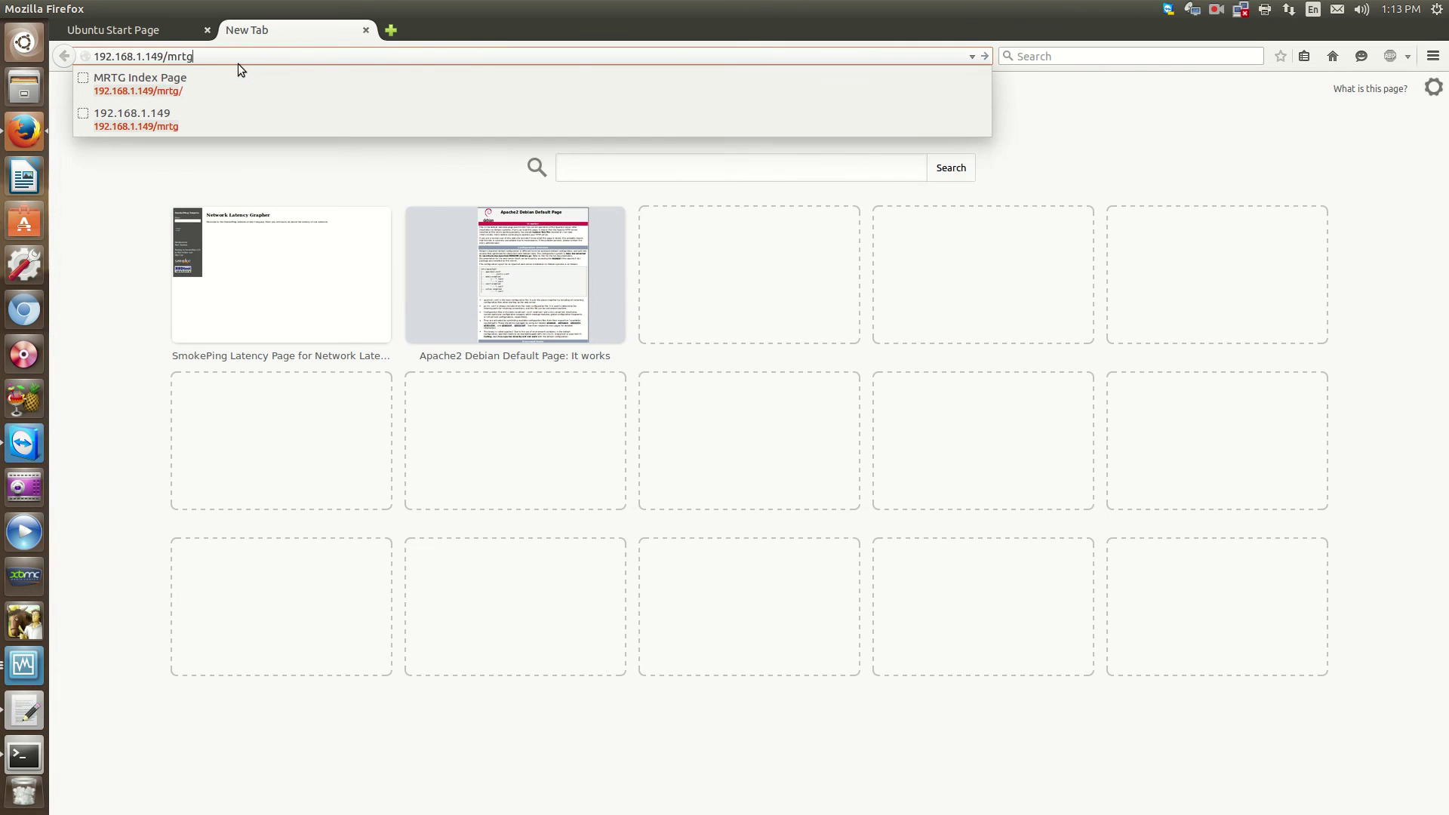
key(Return)
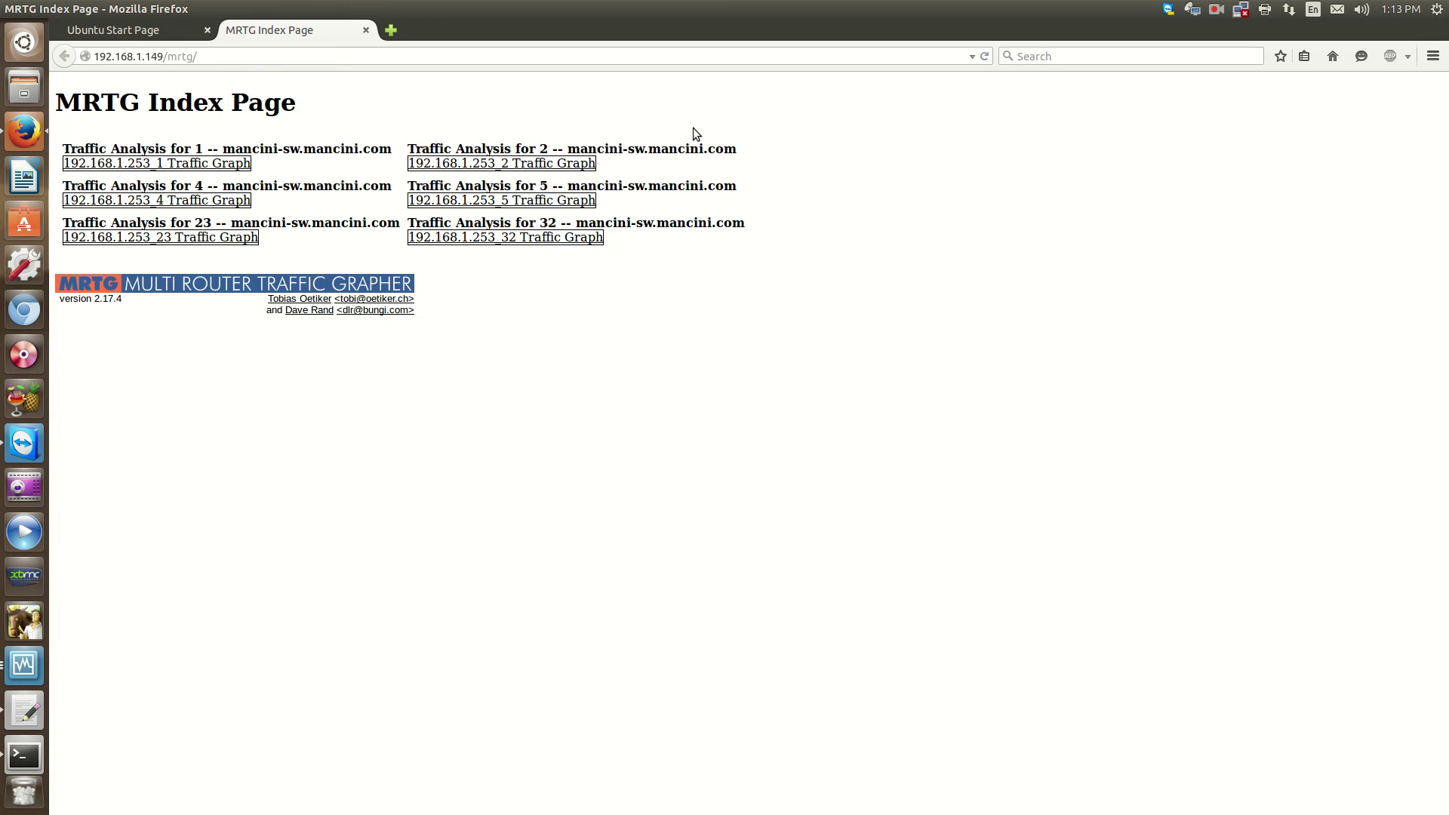
click(504, 168)
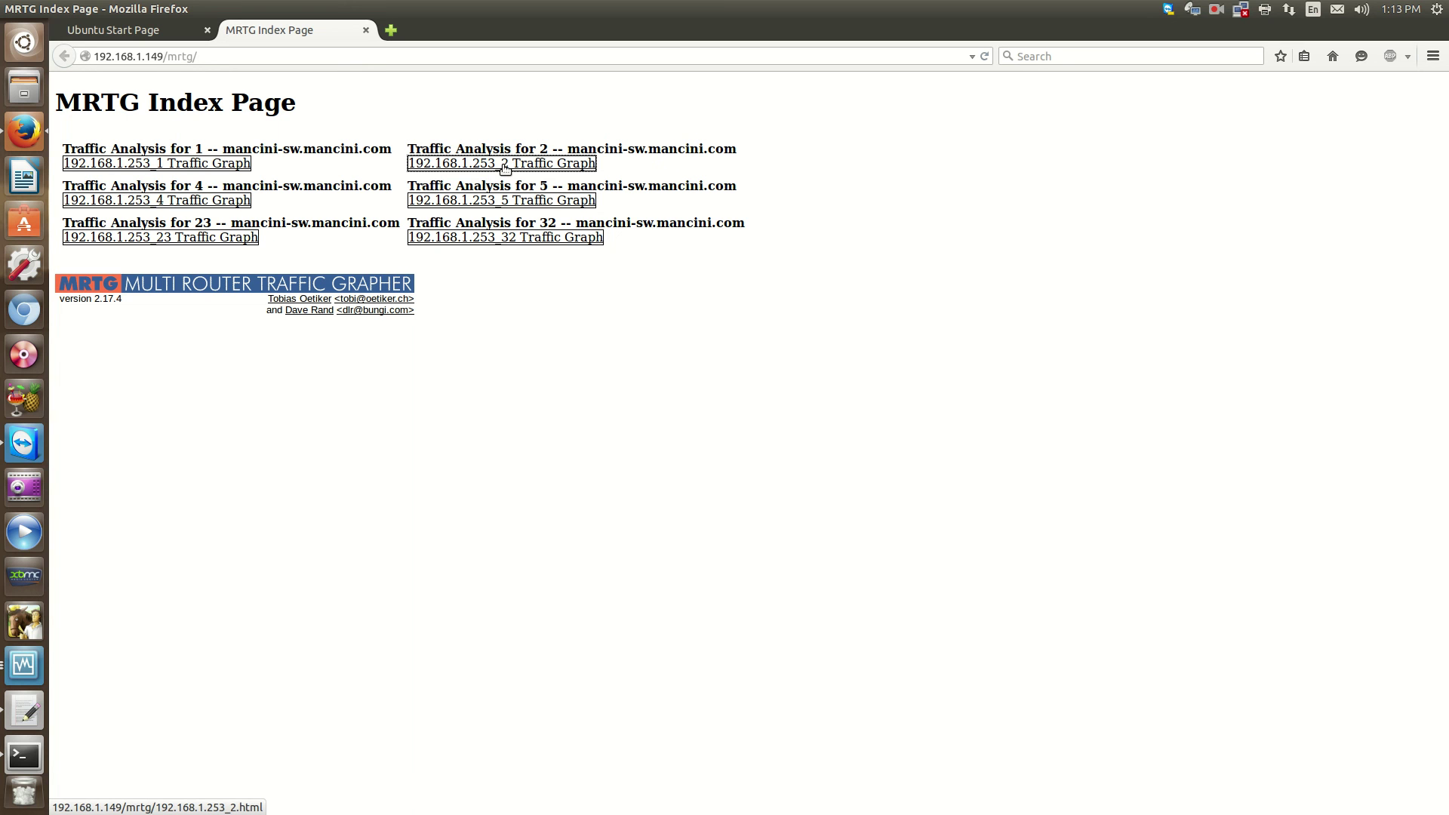
drag(505, 167, 215, 169)
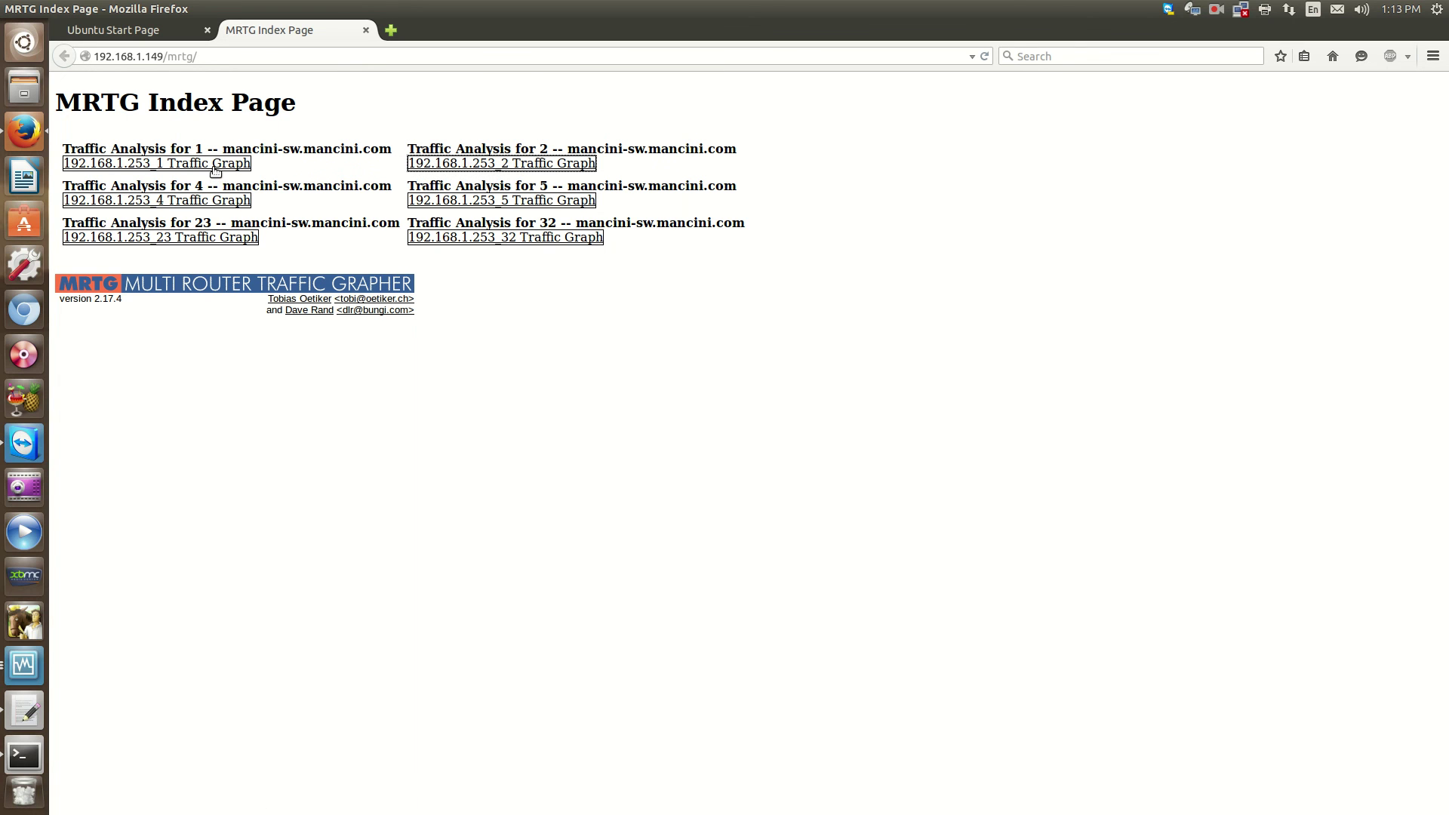
click(215, 167)
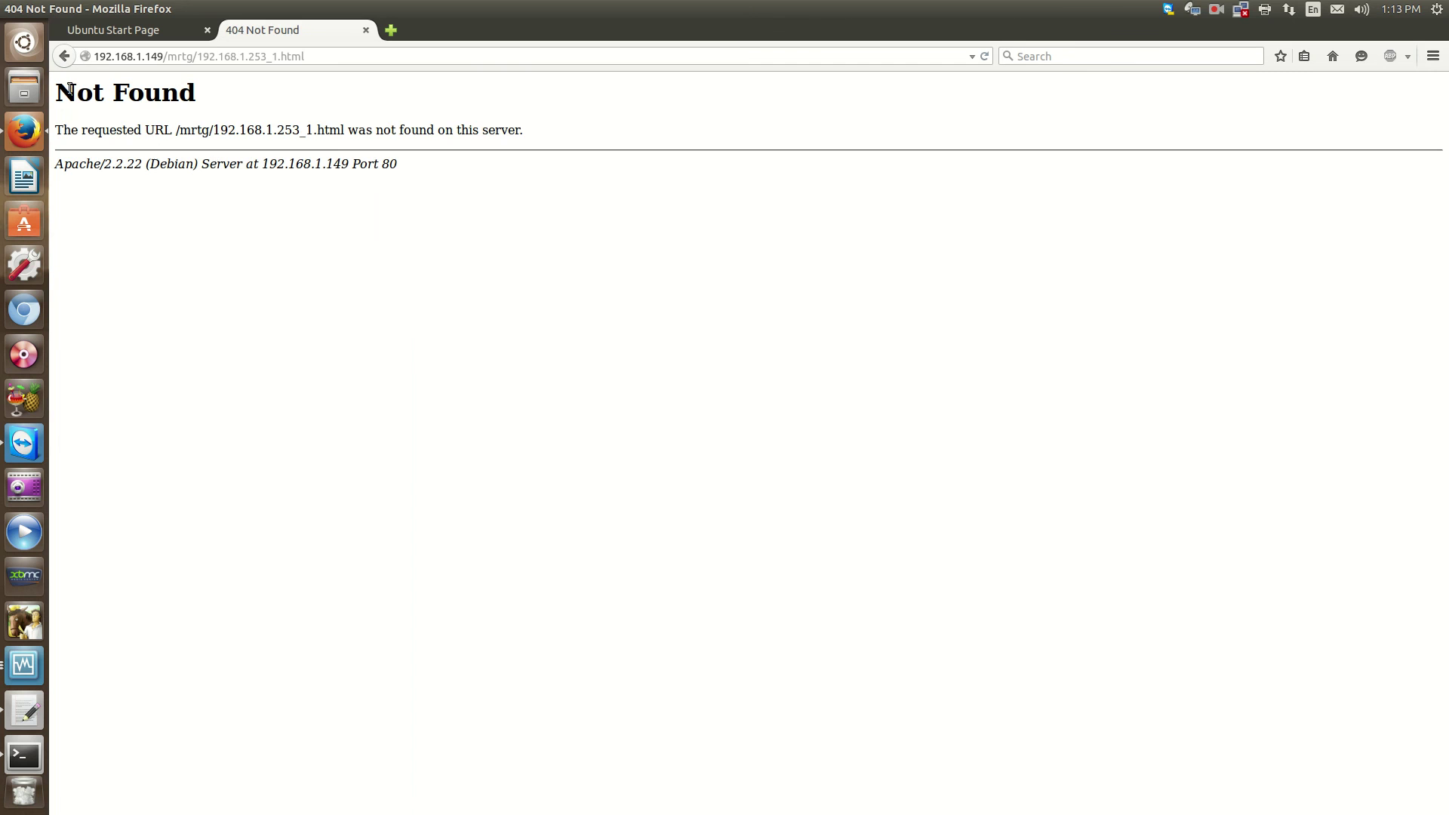
click(64, 56)
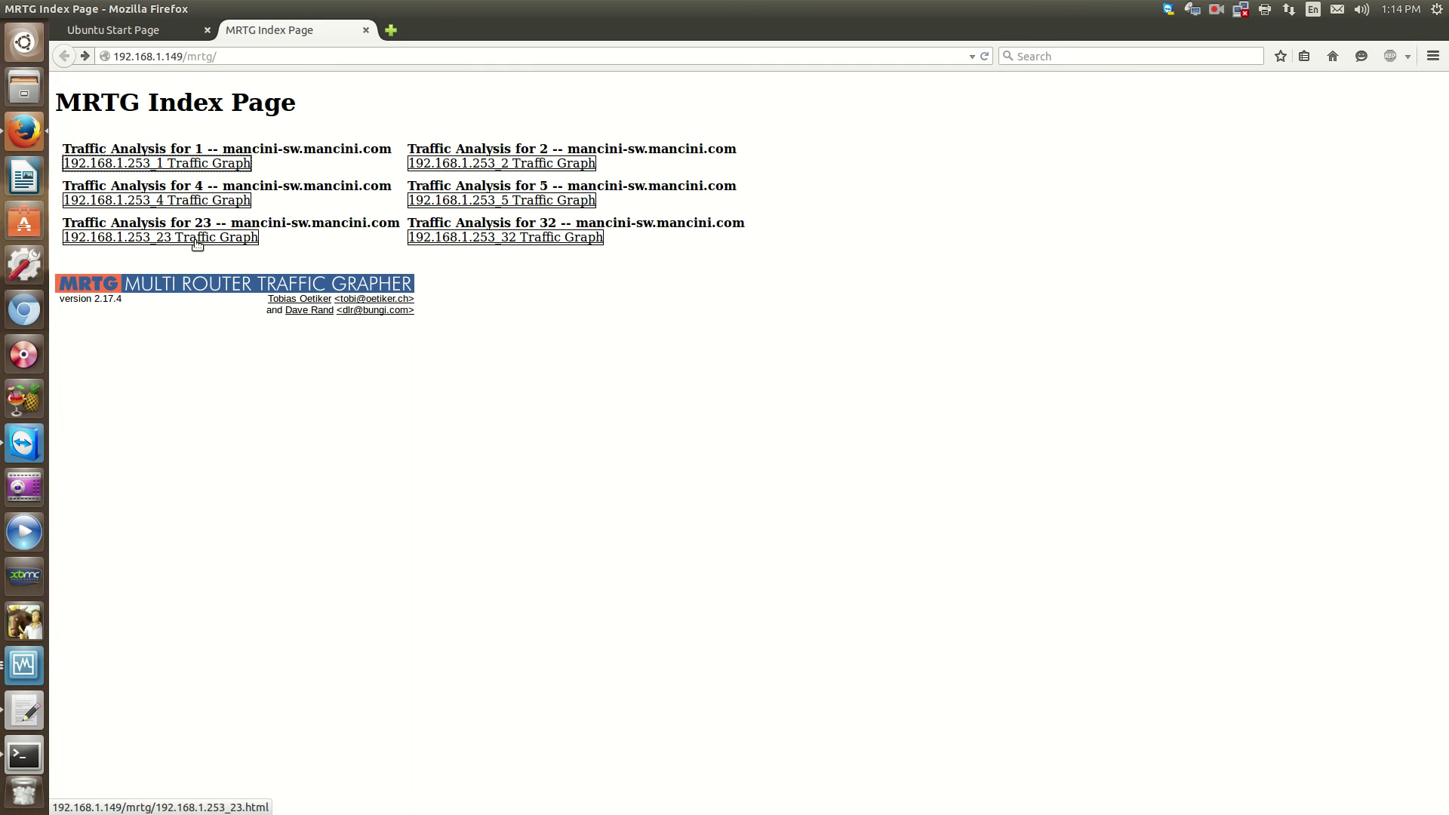
click(197, 240)
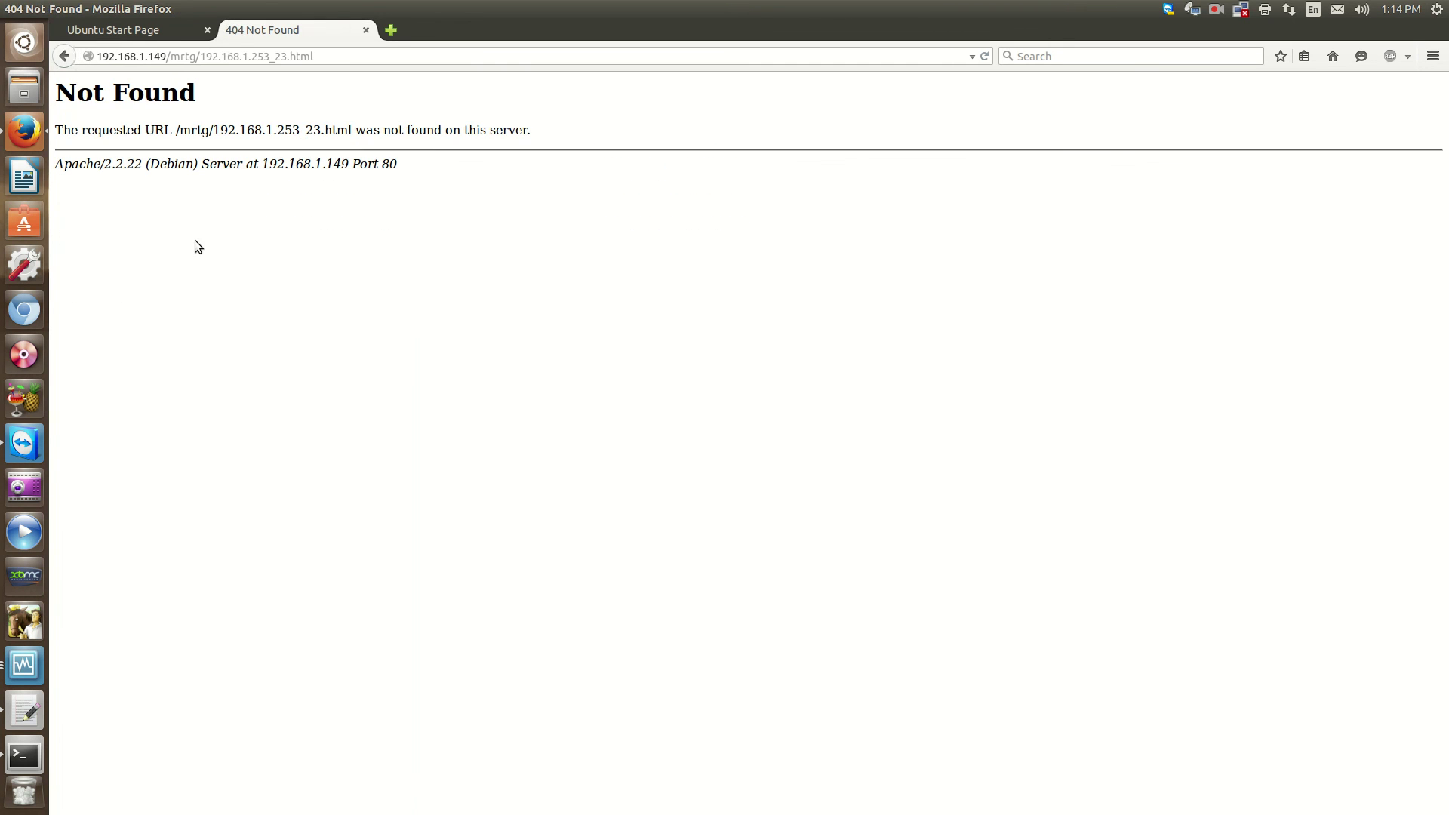
click(64, 56)
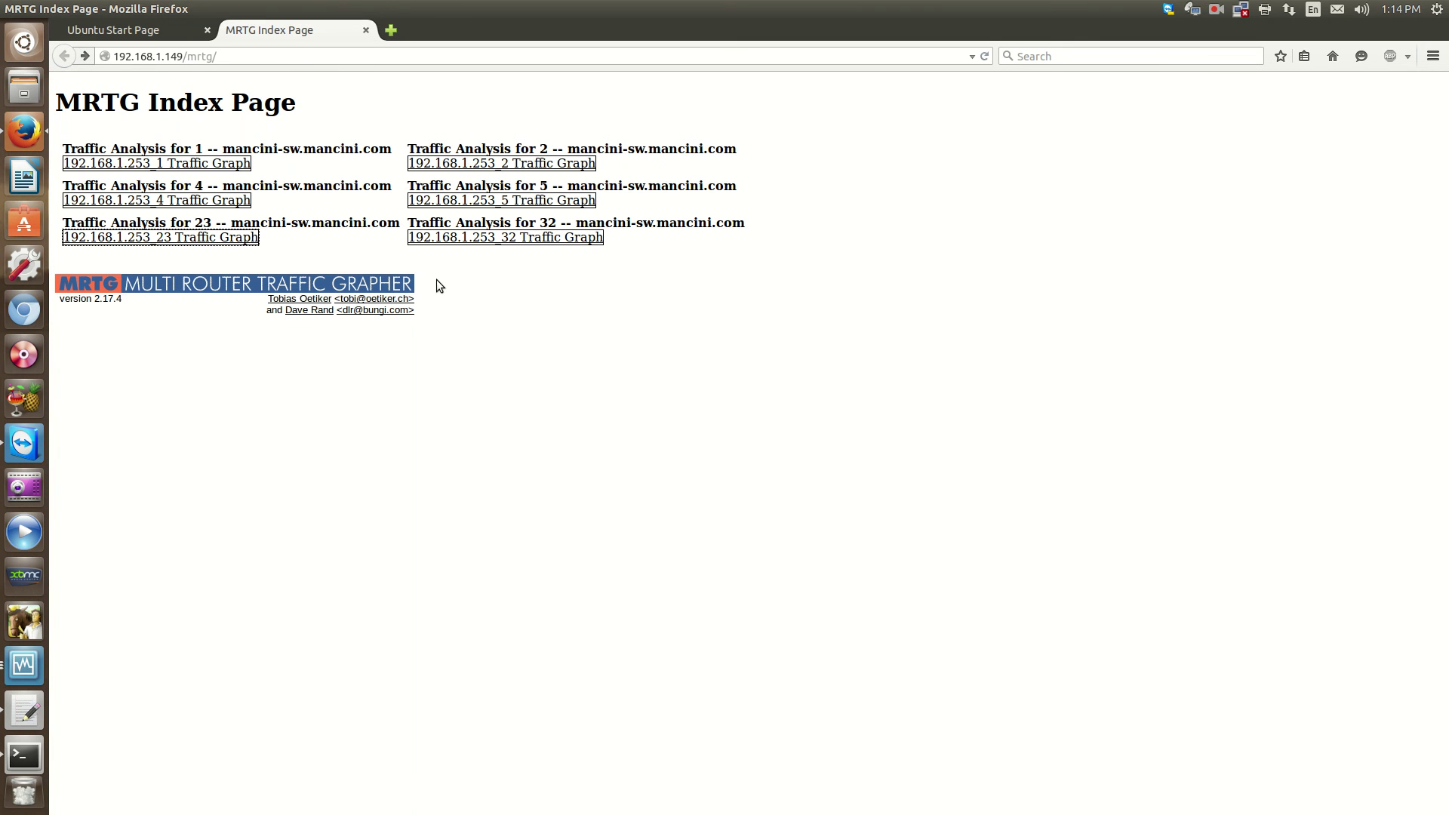